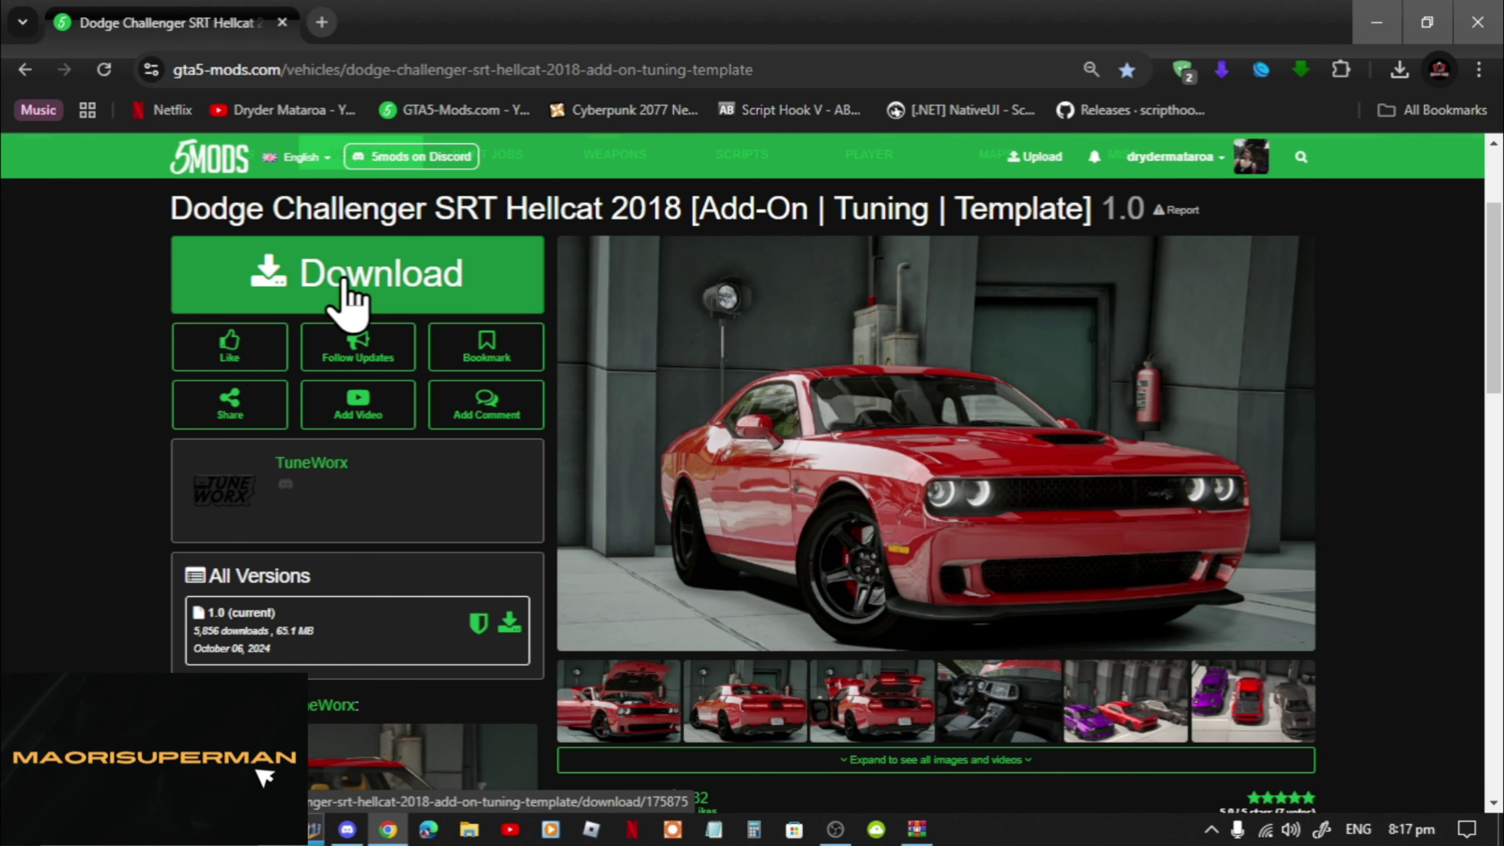
Copy the dlcpacks:\tw_dcsh18\ line from installation step 2, then minimize Chrome.
scroll(344, 305, down, 4)
scroll(361, 306, down, 8)
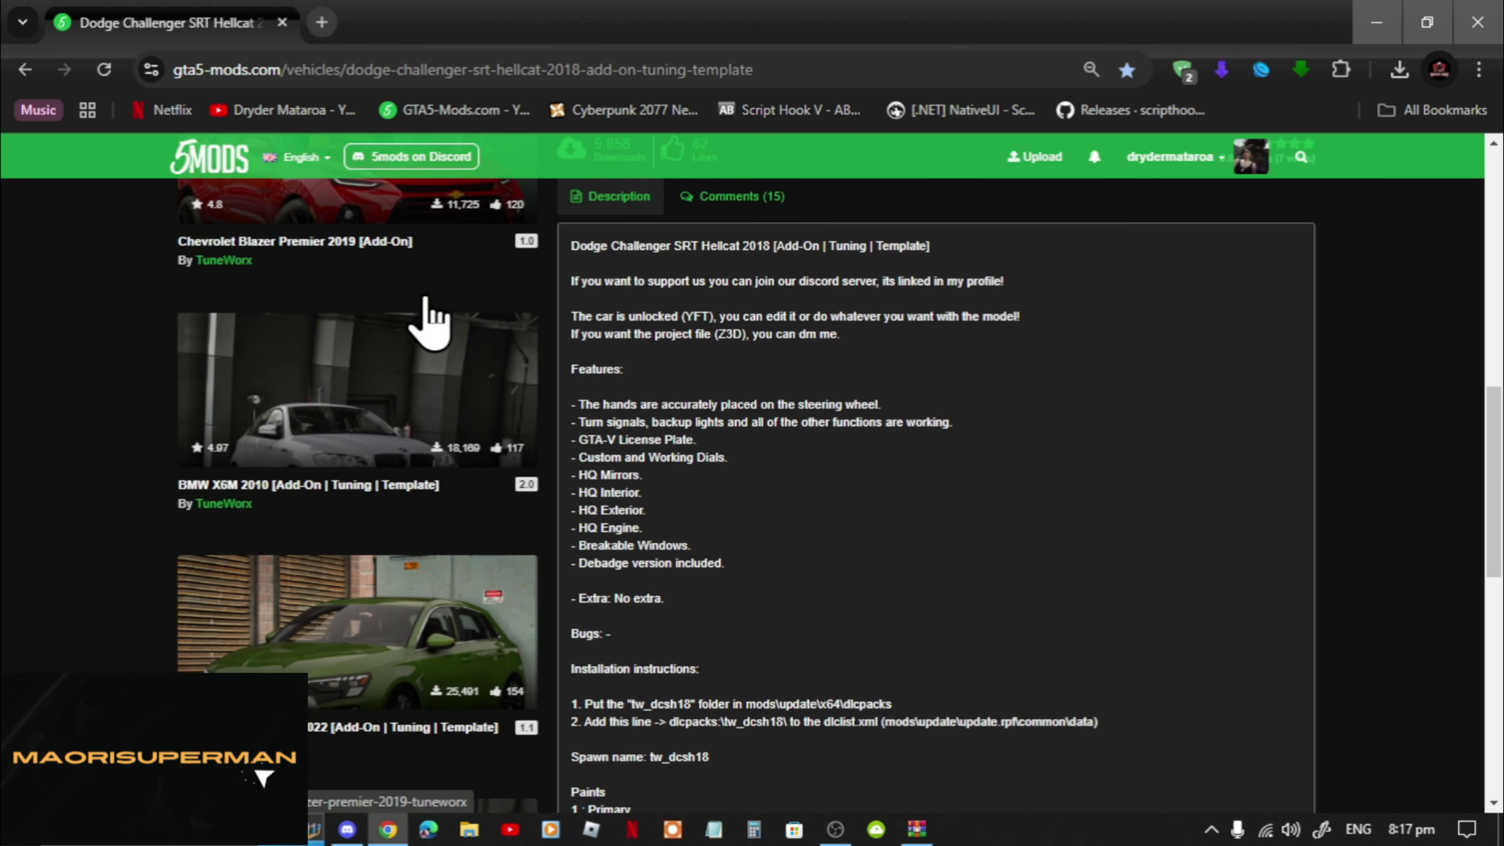
scroll(569, 415, down, 4)
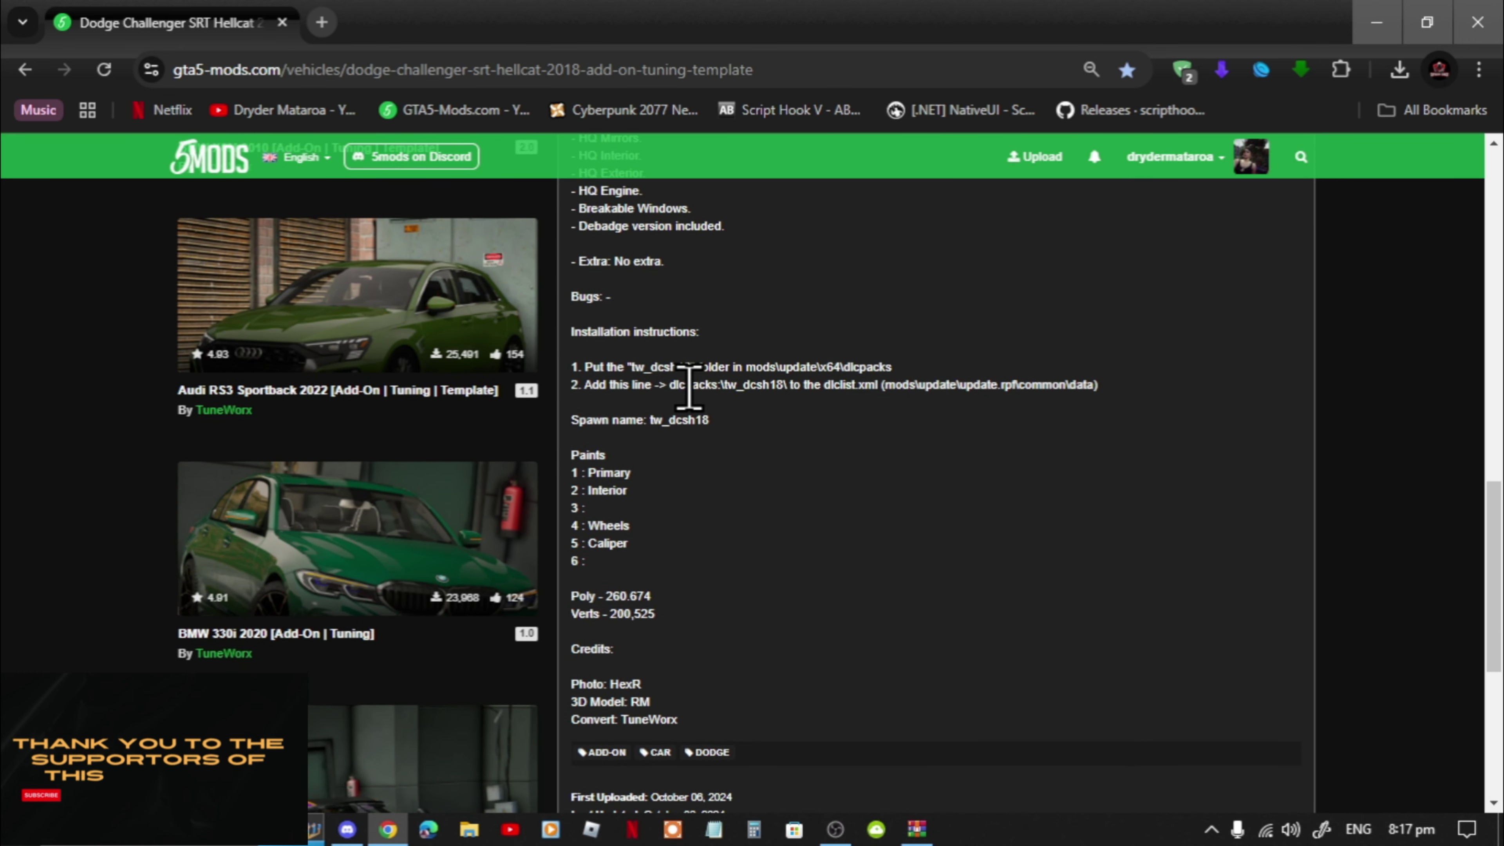
drag(609, 385, 815, 386)
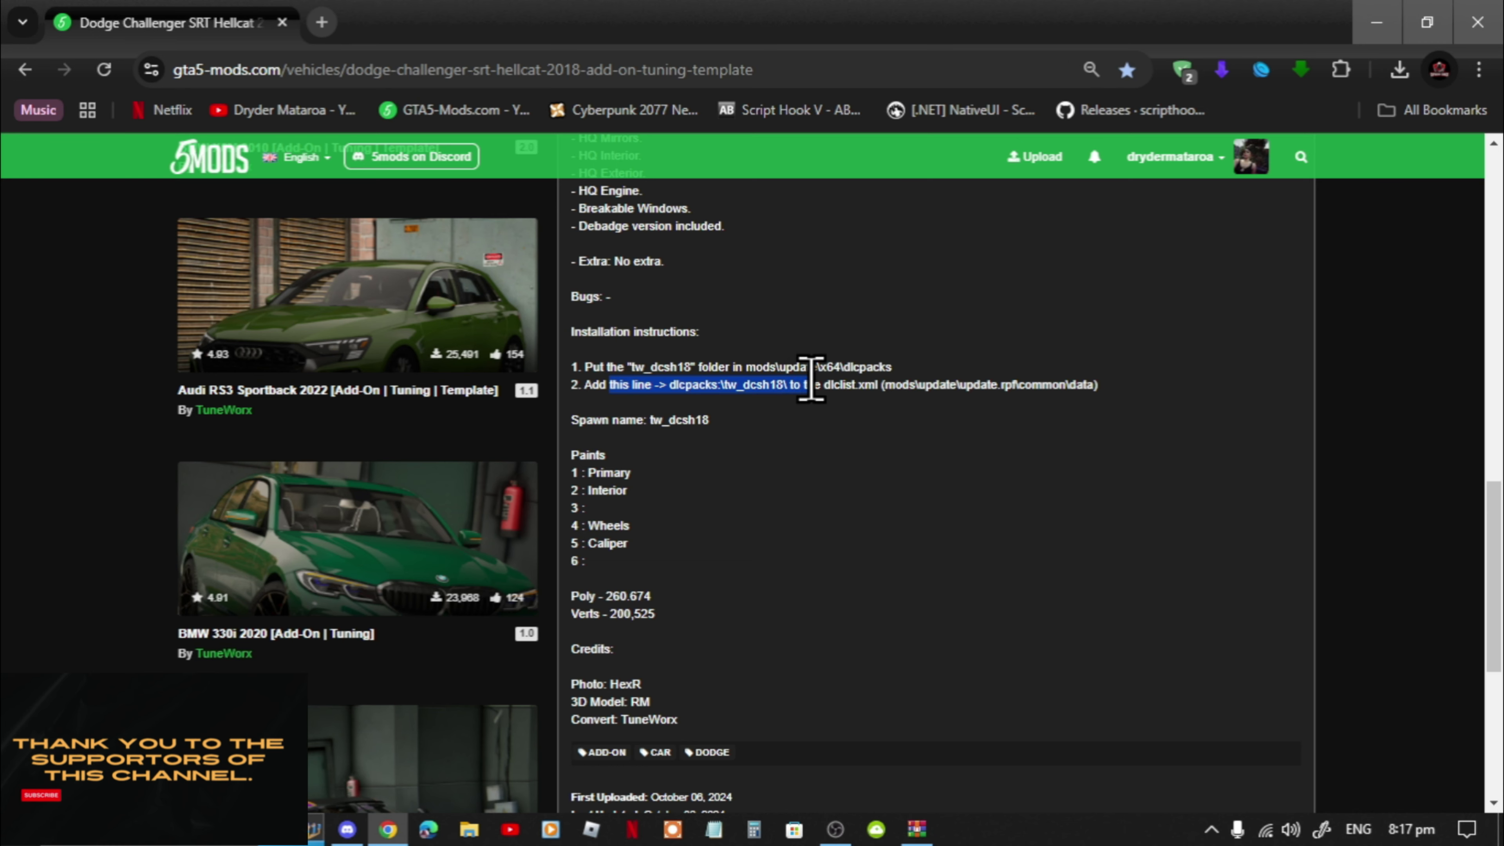
right_click(739, 385)
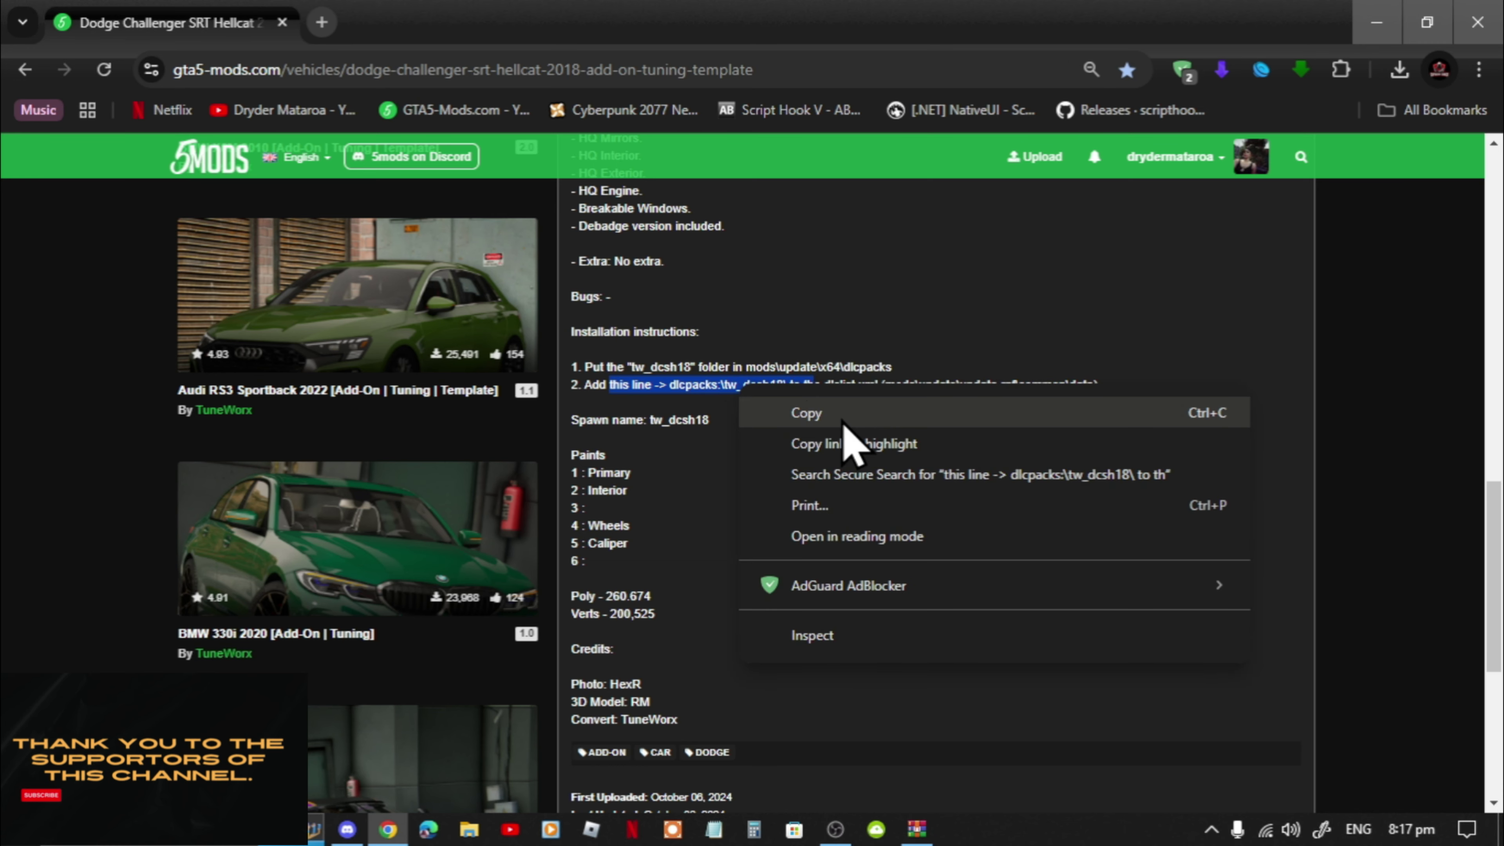
click(748, 408)
click(1375, 23)
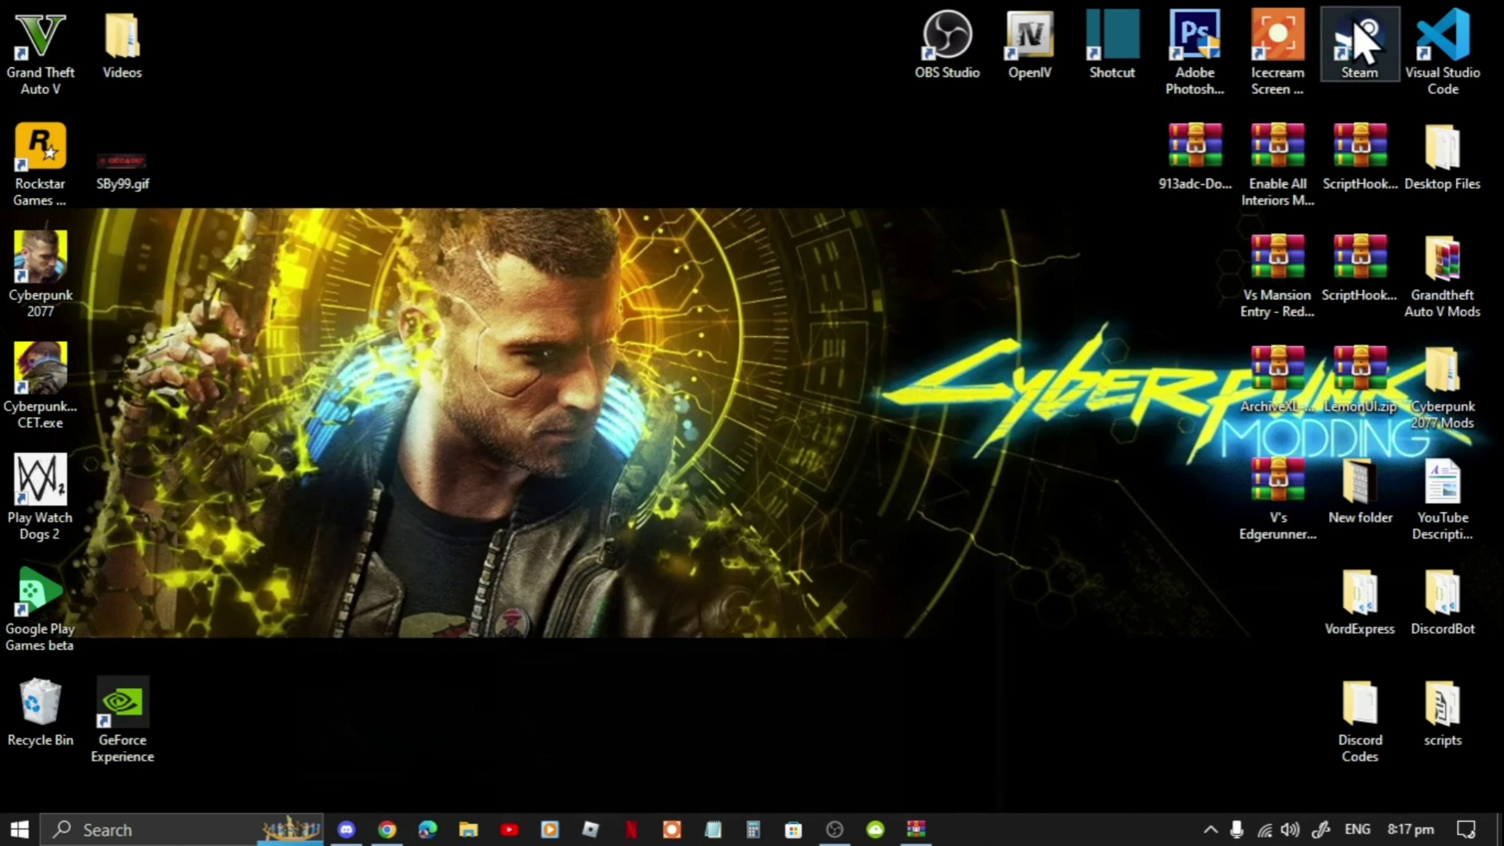
Paste the copied text into Notepad, trim it to dlcpacks:\tw_dcsh18\, and minimize Notepad.
click(730, 831)
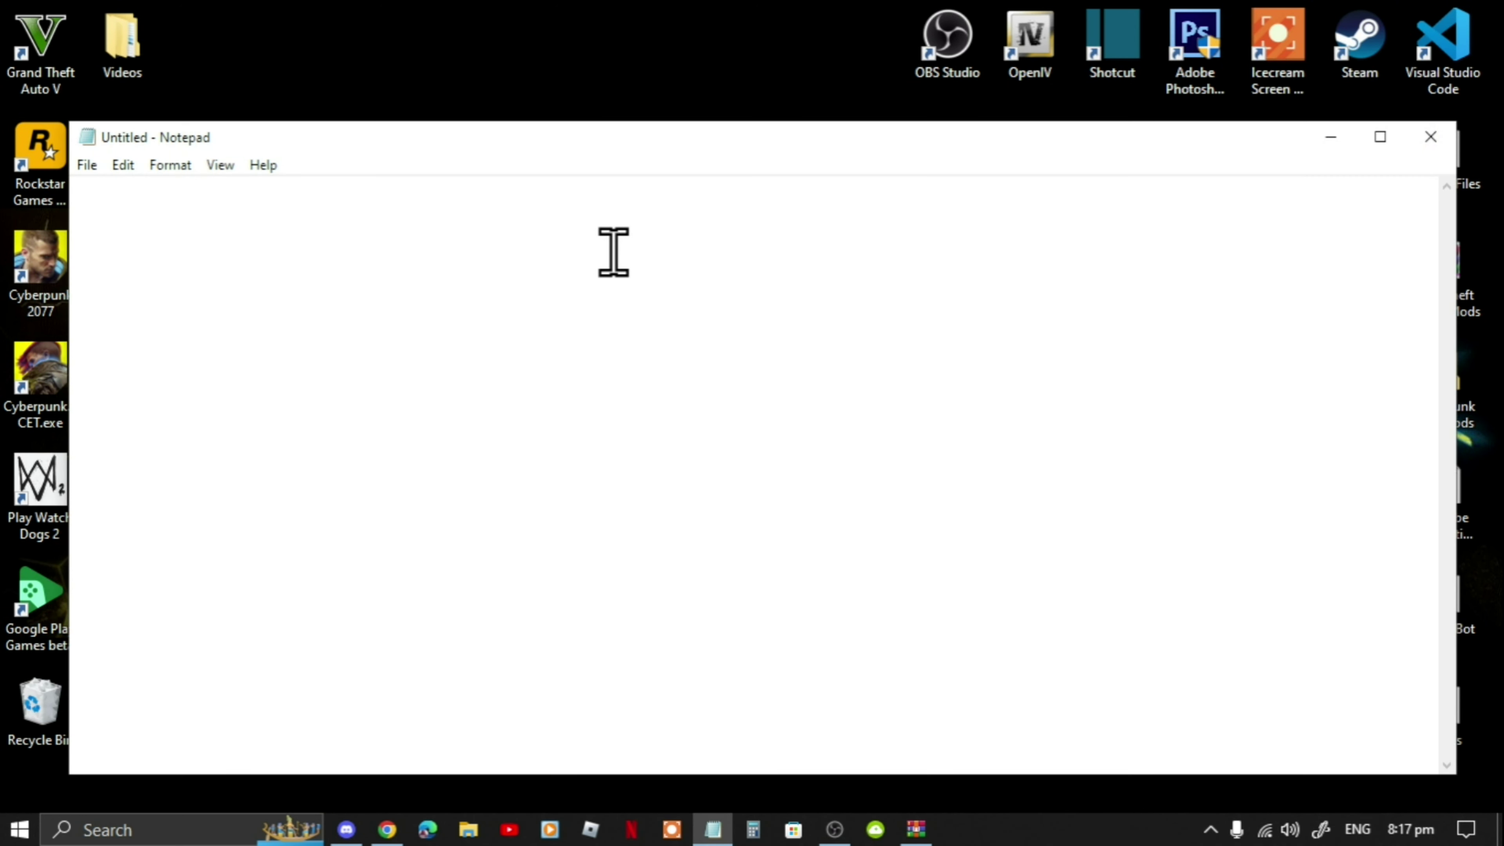
key(ctrl+v)
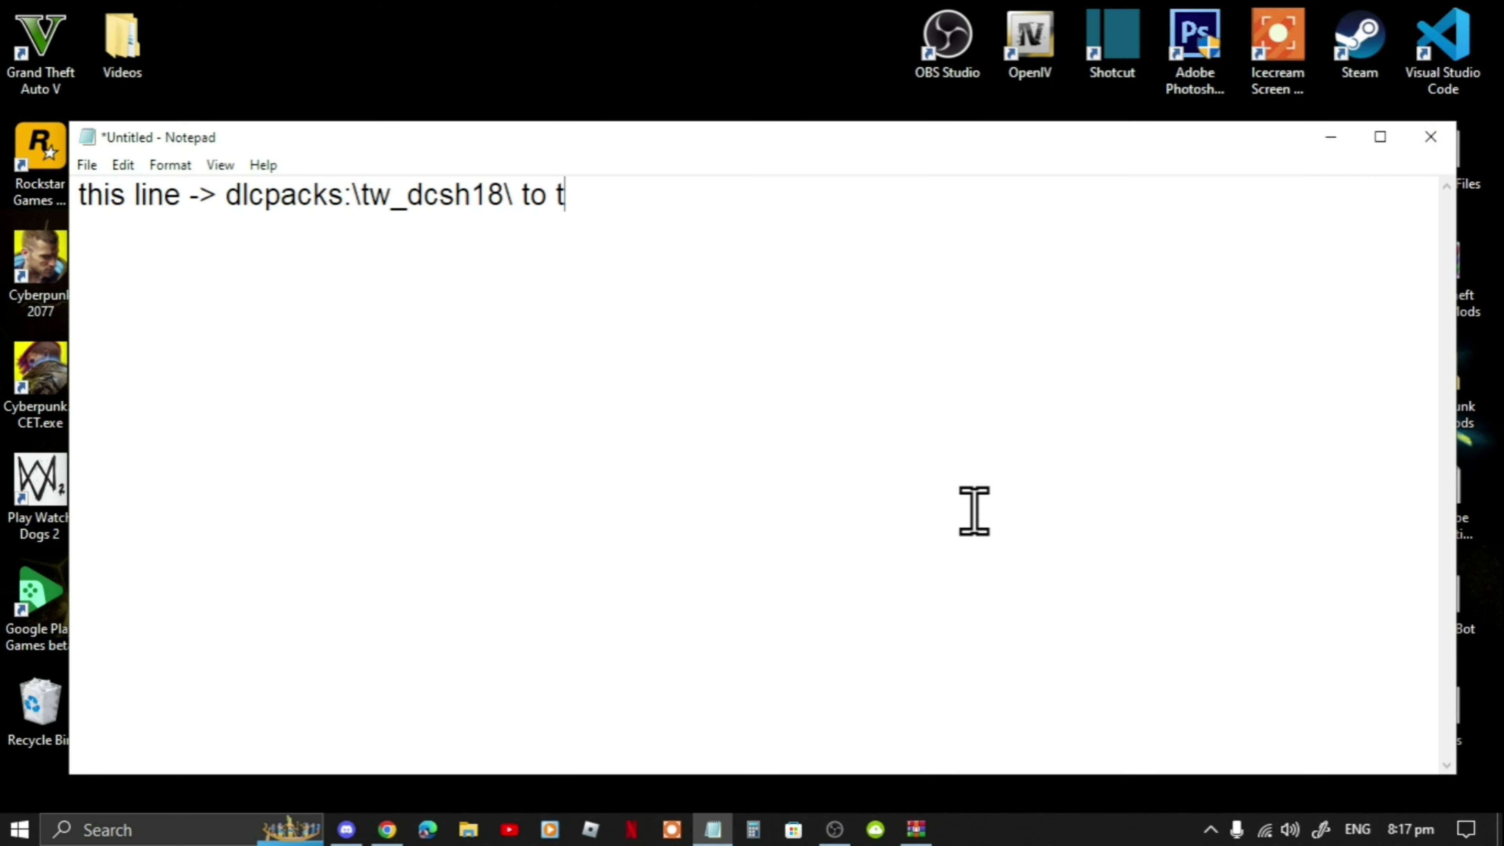
key(BackSpace)
key(BackSpace)
key(BackSpace)
key(BackSpace)
key(BackSpace)
key(BackSpace)
key(BackSpace)
key(BackSpace)
key(BackSpace)
key(BackSpace)
key(BackSpace)
key(BackSpace)
key(BackSpace)
key(BackSpace)
key(BackSpace)
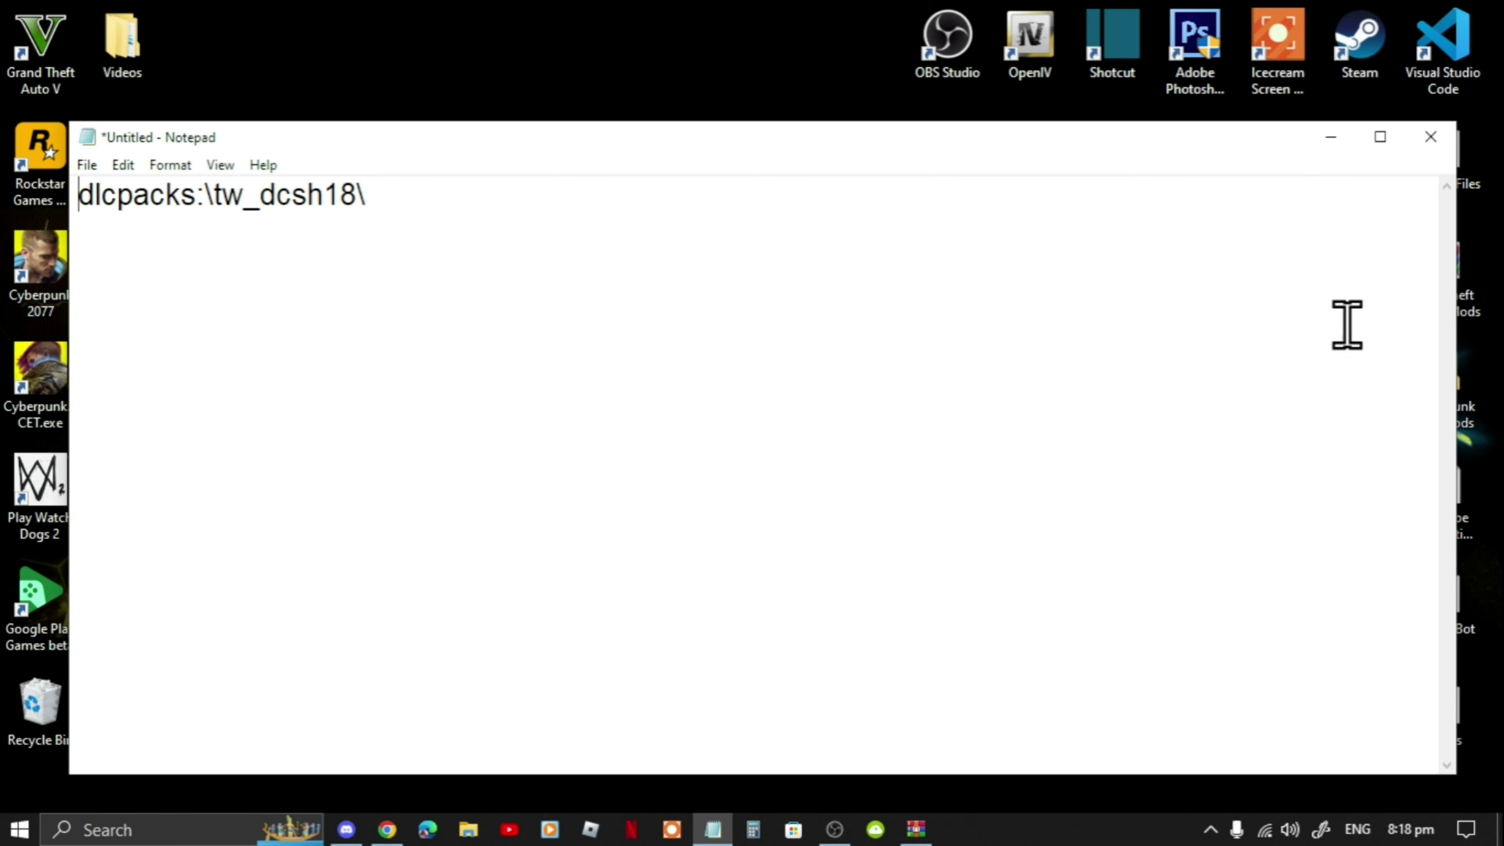
click(1342, 148)
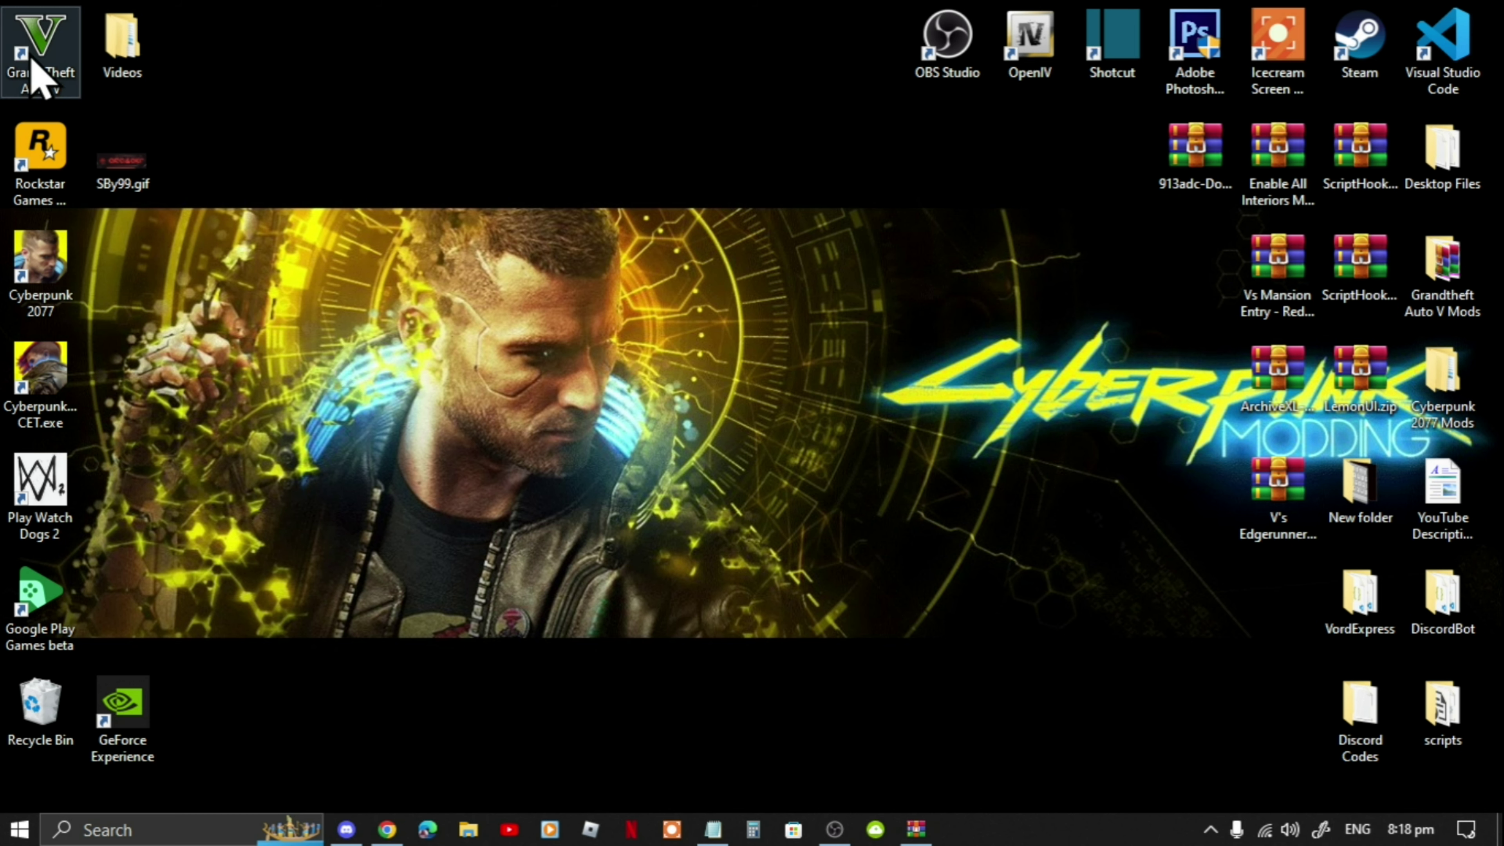
Open the GTA V install folder from its shortcut and go to mods\update\x64\dlcpacks.
right_click(42, 38)
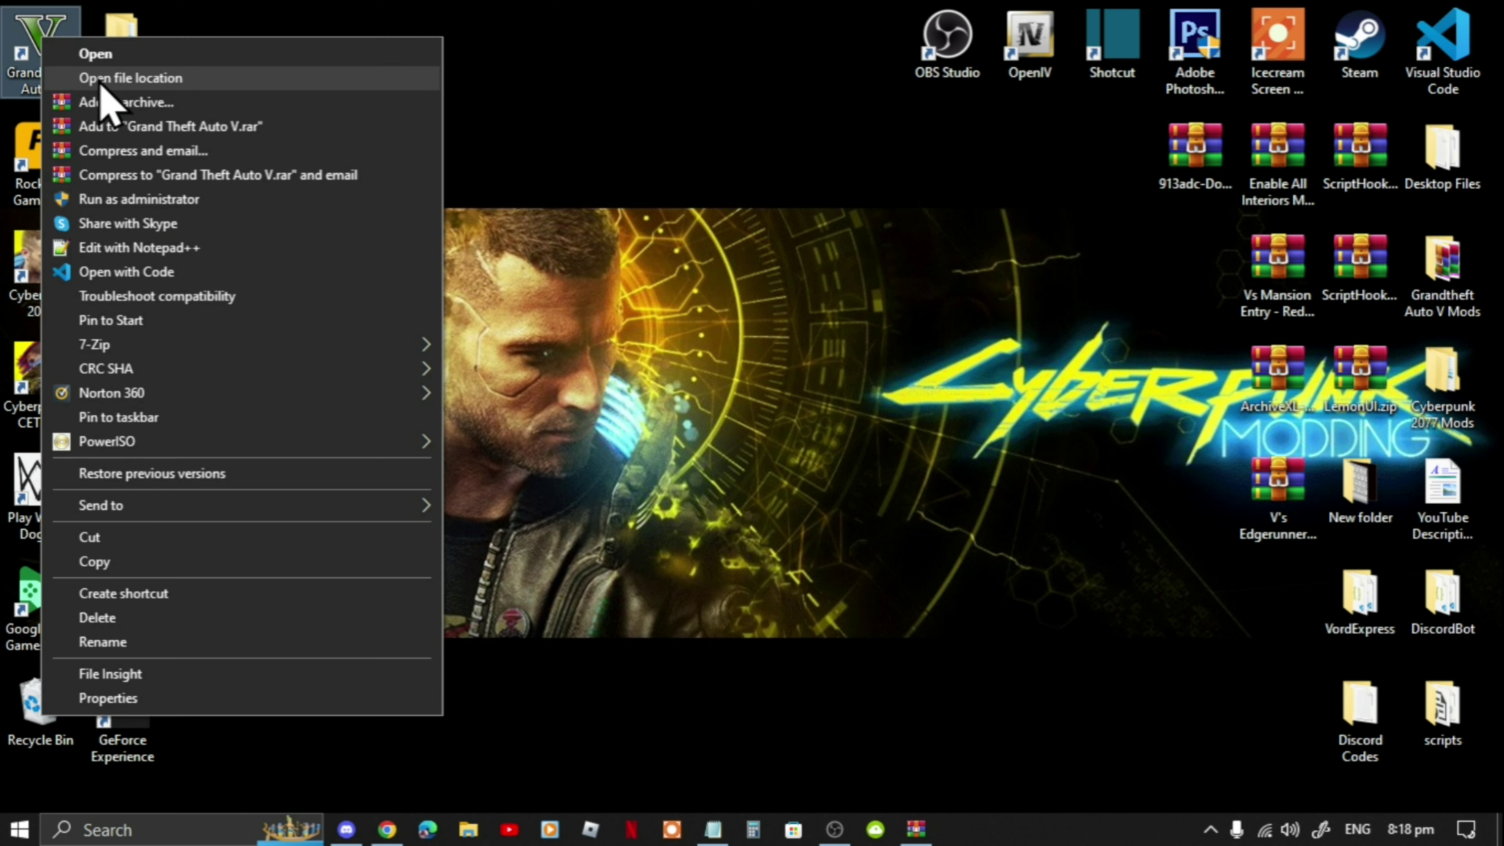
click(100, 83)
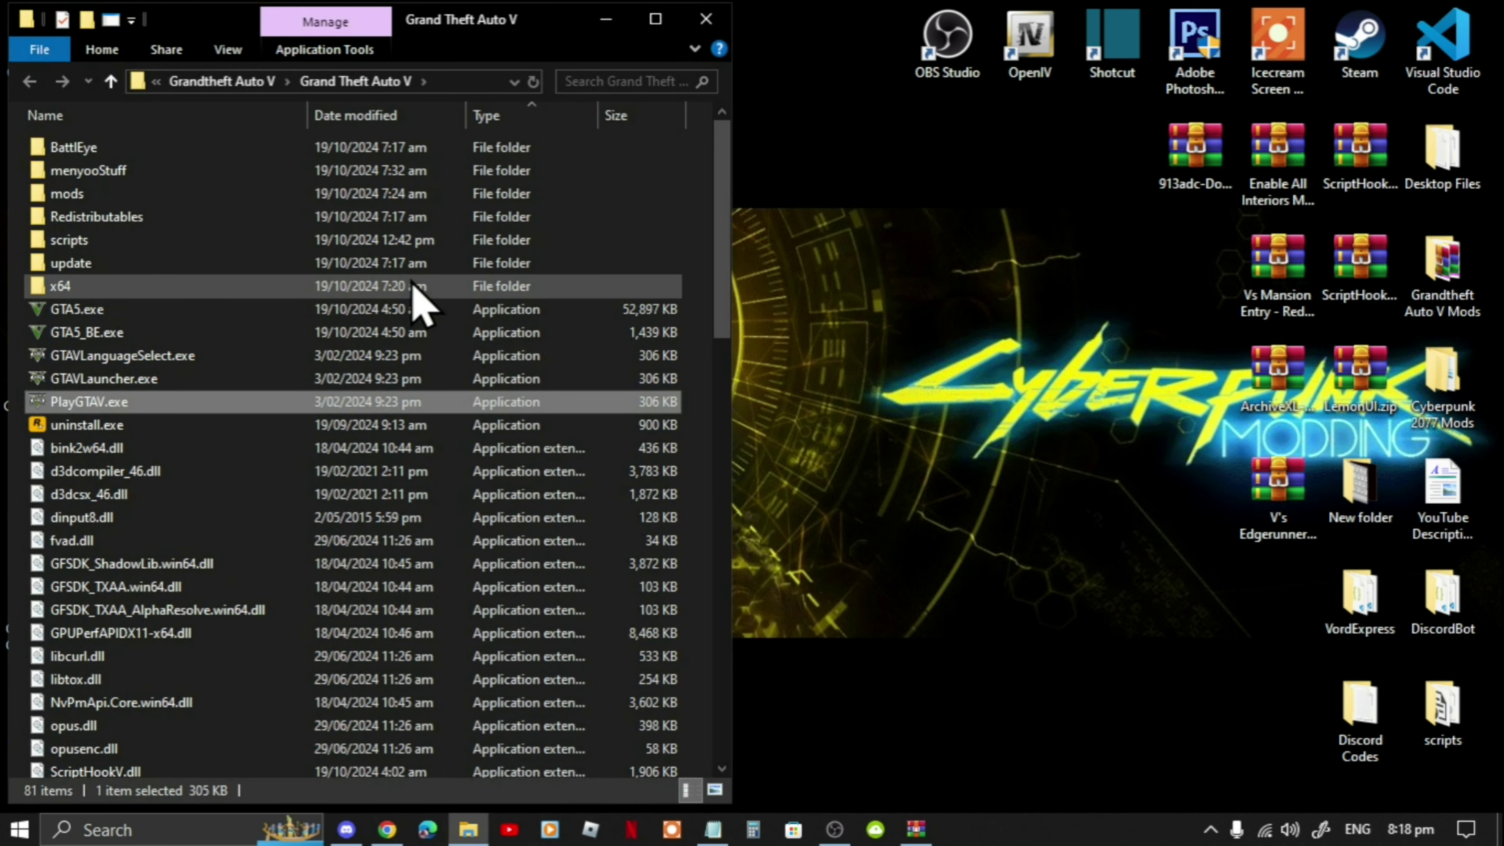
double_click(70, 199)
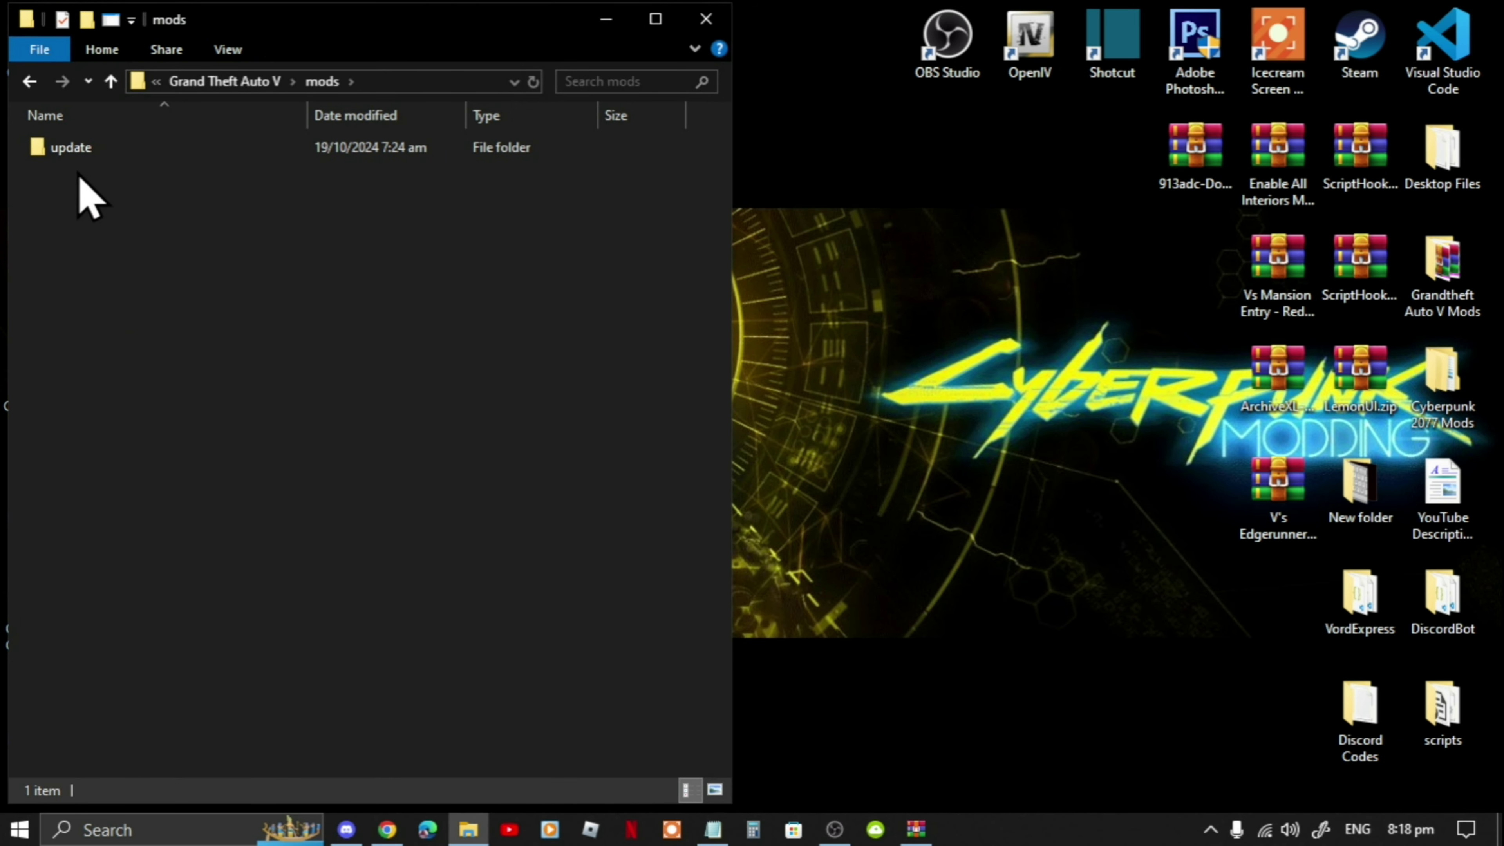
double_click(79, 159)
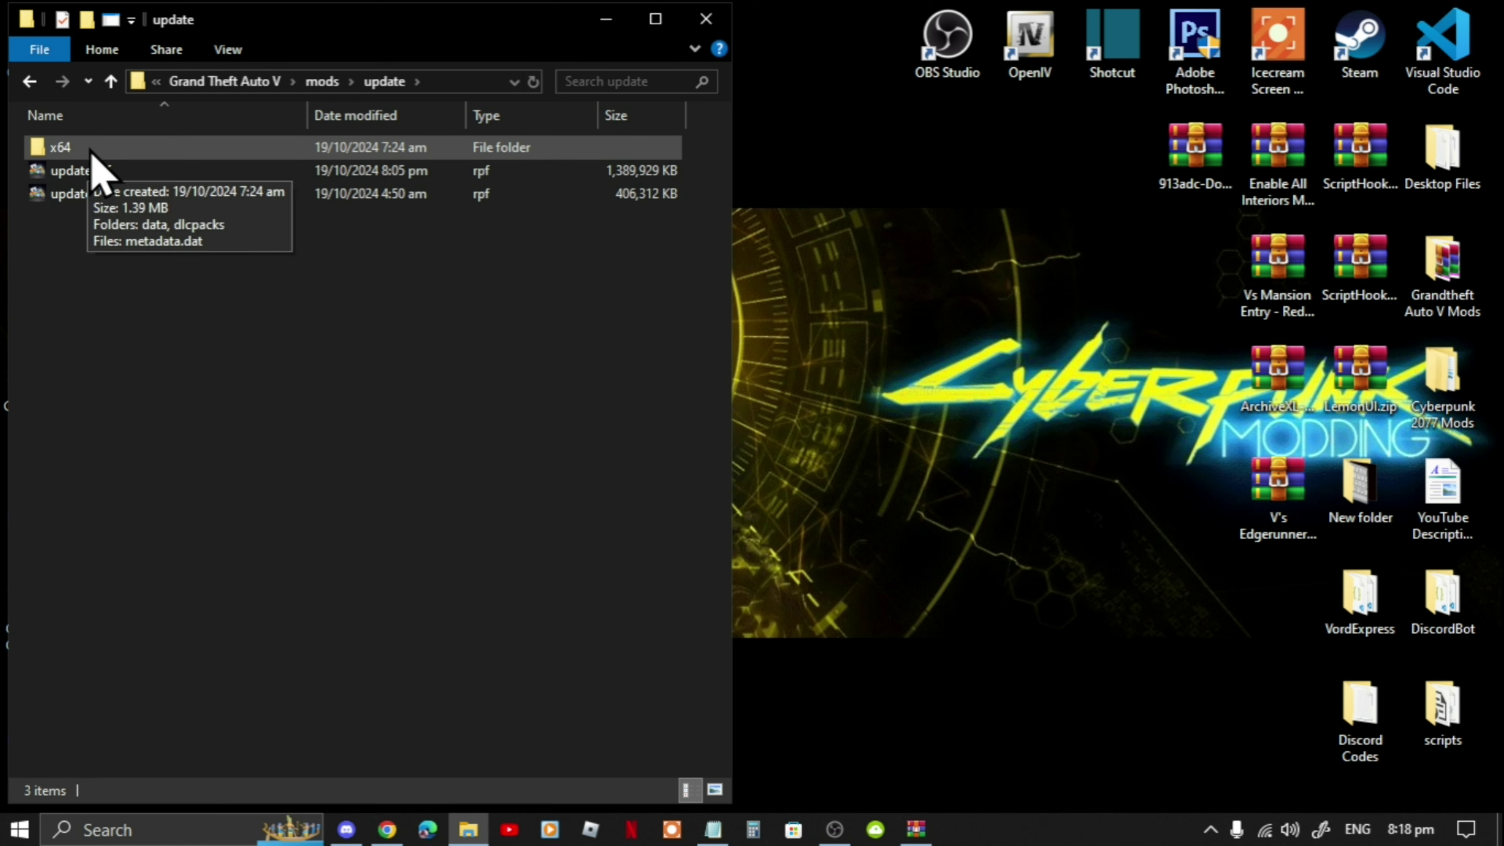
double_click(92, 153)
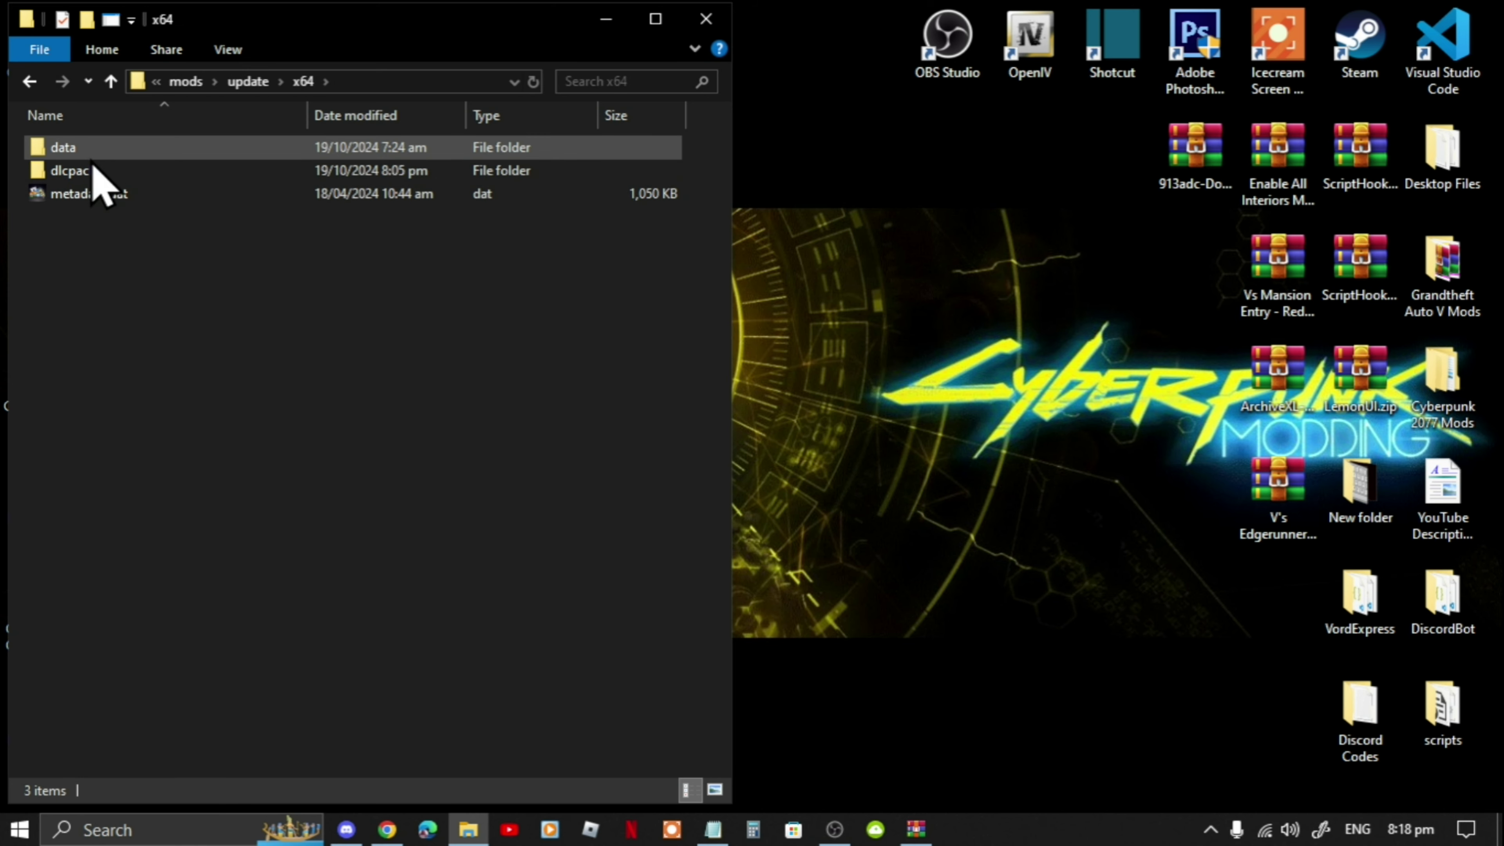
double_click(92, 172)
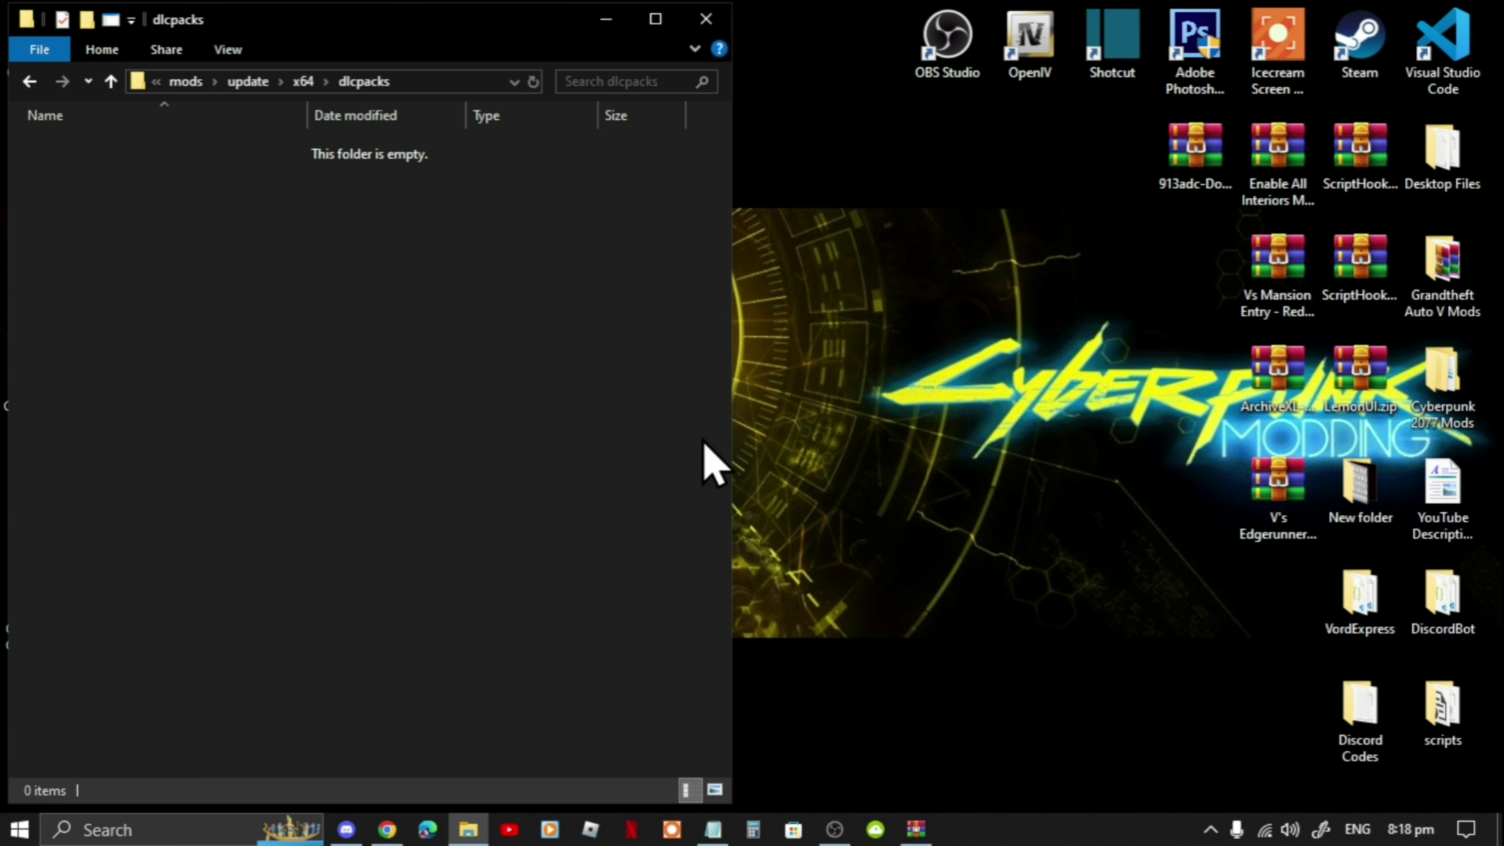
In the WinRAR archive, open Dodge_Challenger_SRT_Hellcat_2018 and then its Badged version folder.
click(917, 829)
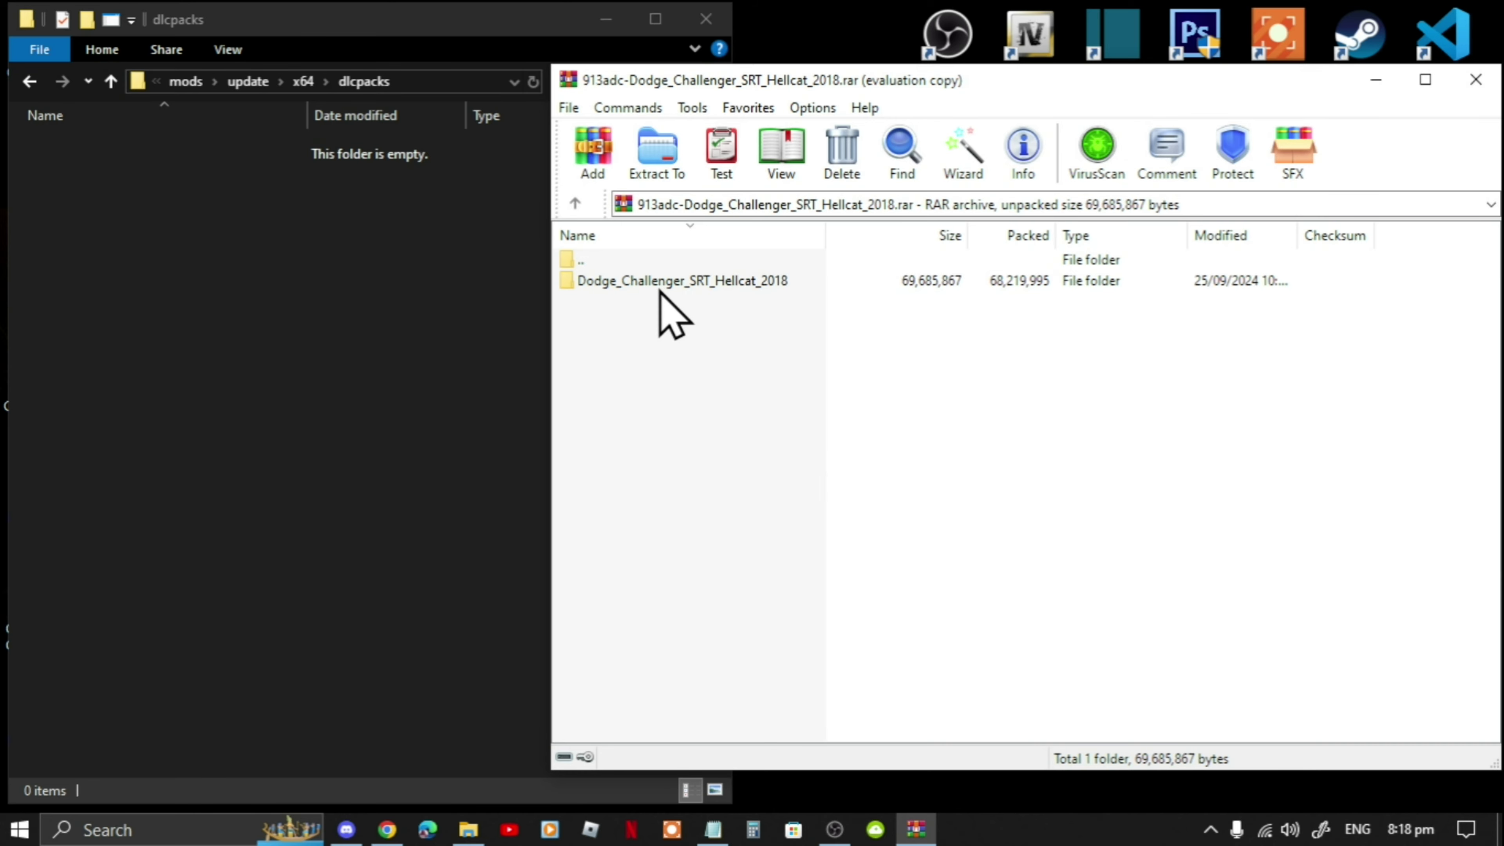
double_click(641, 286)
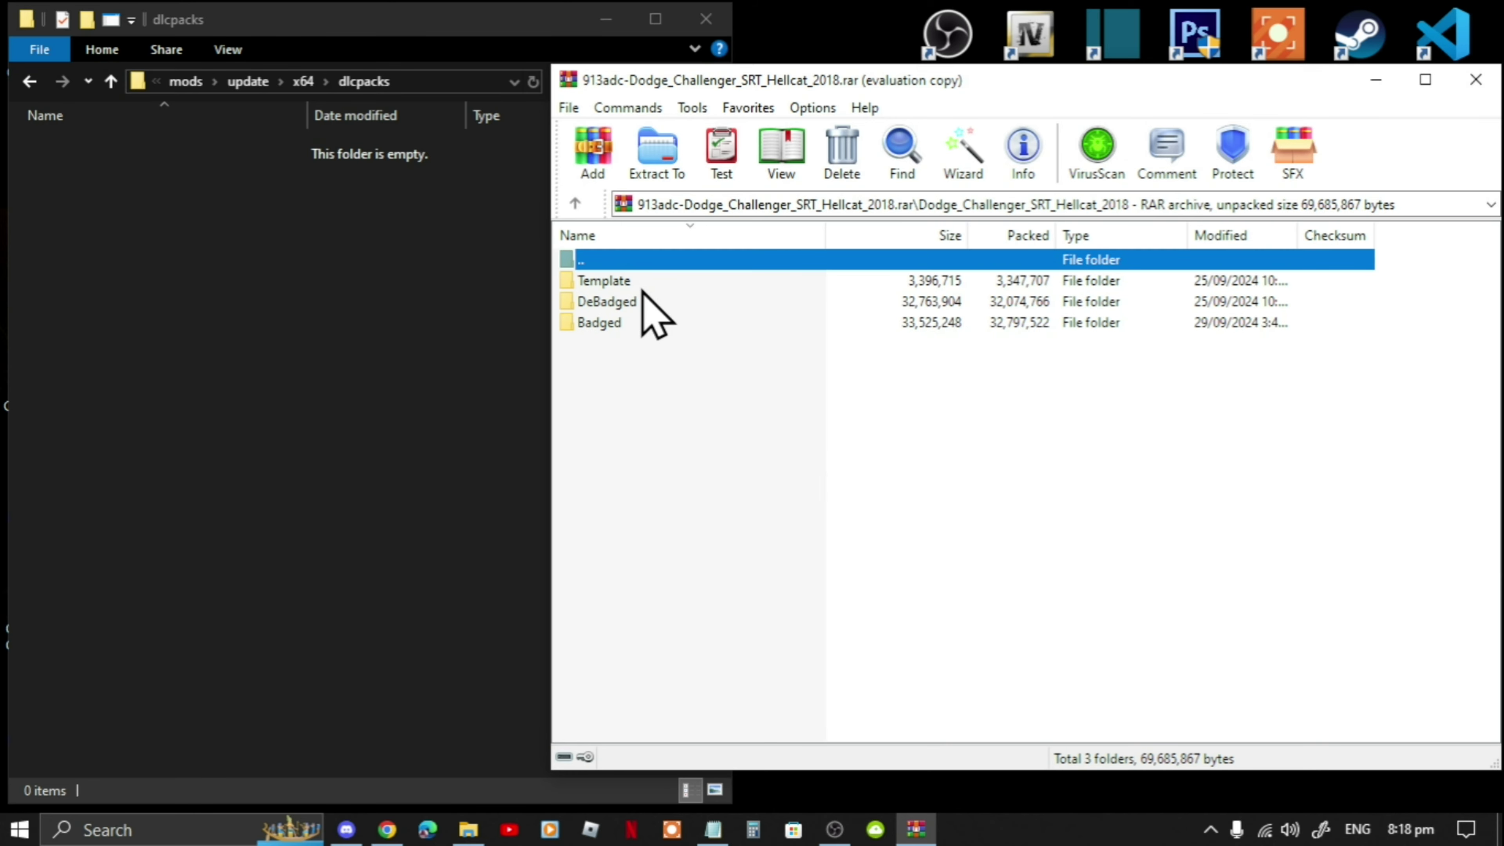
click(597, 418)
click(594, 330)
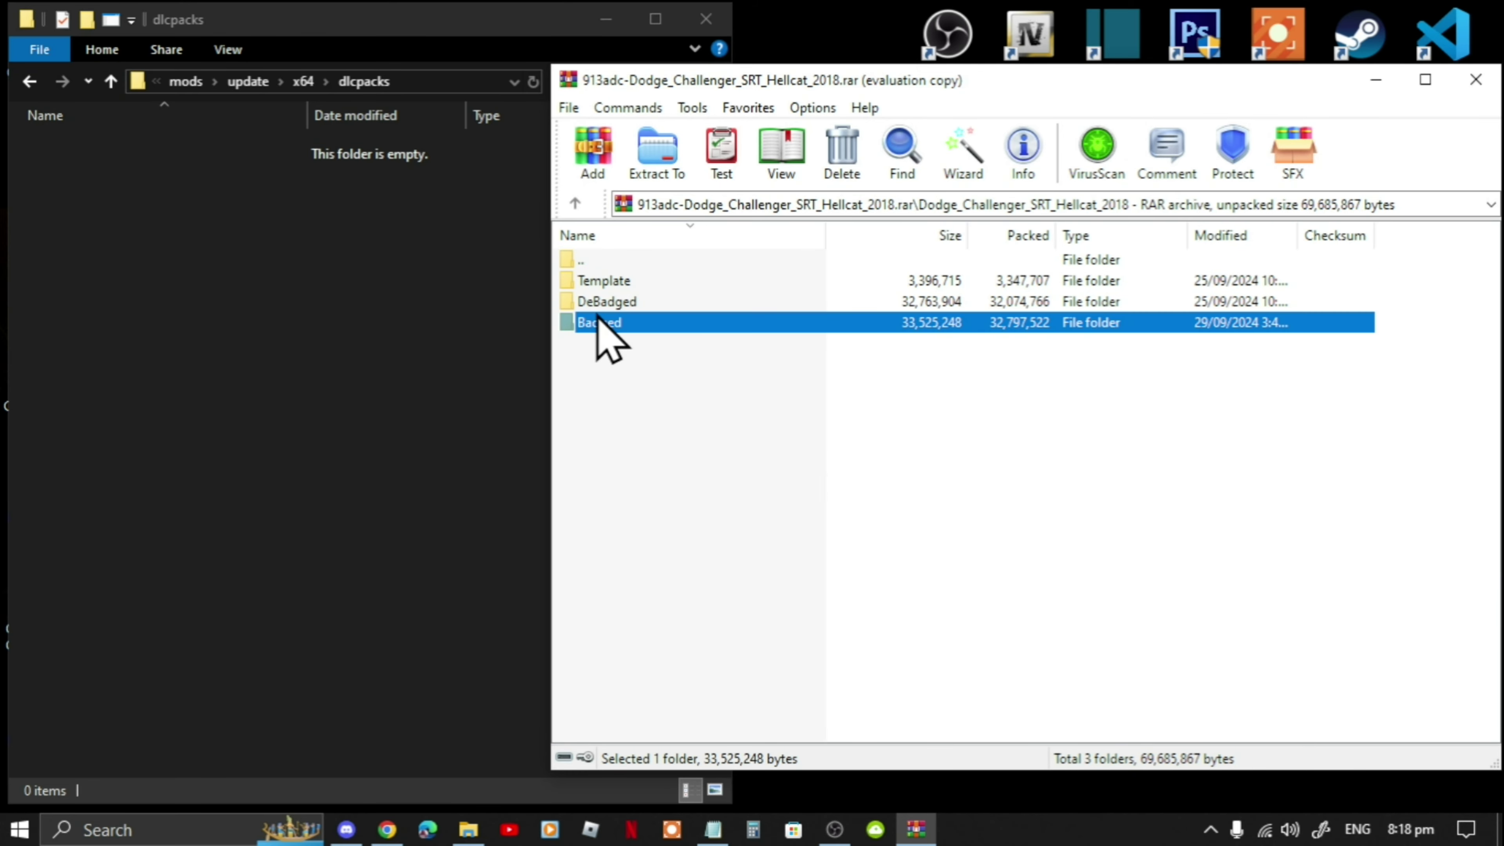
click(601, 306)
click(605, 319)
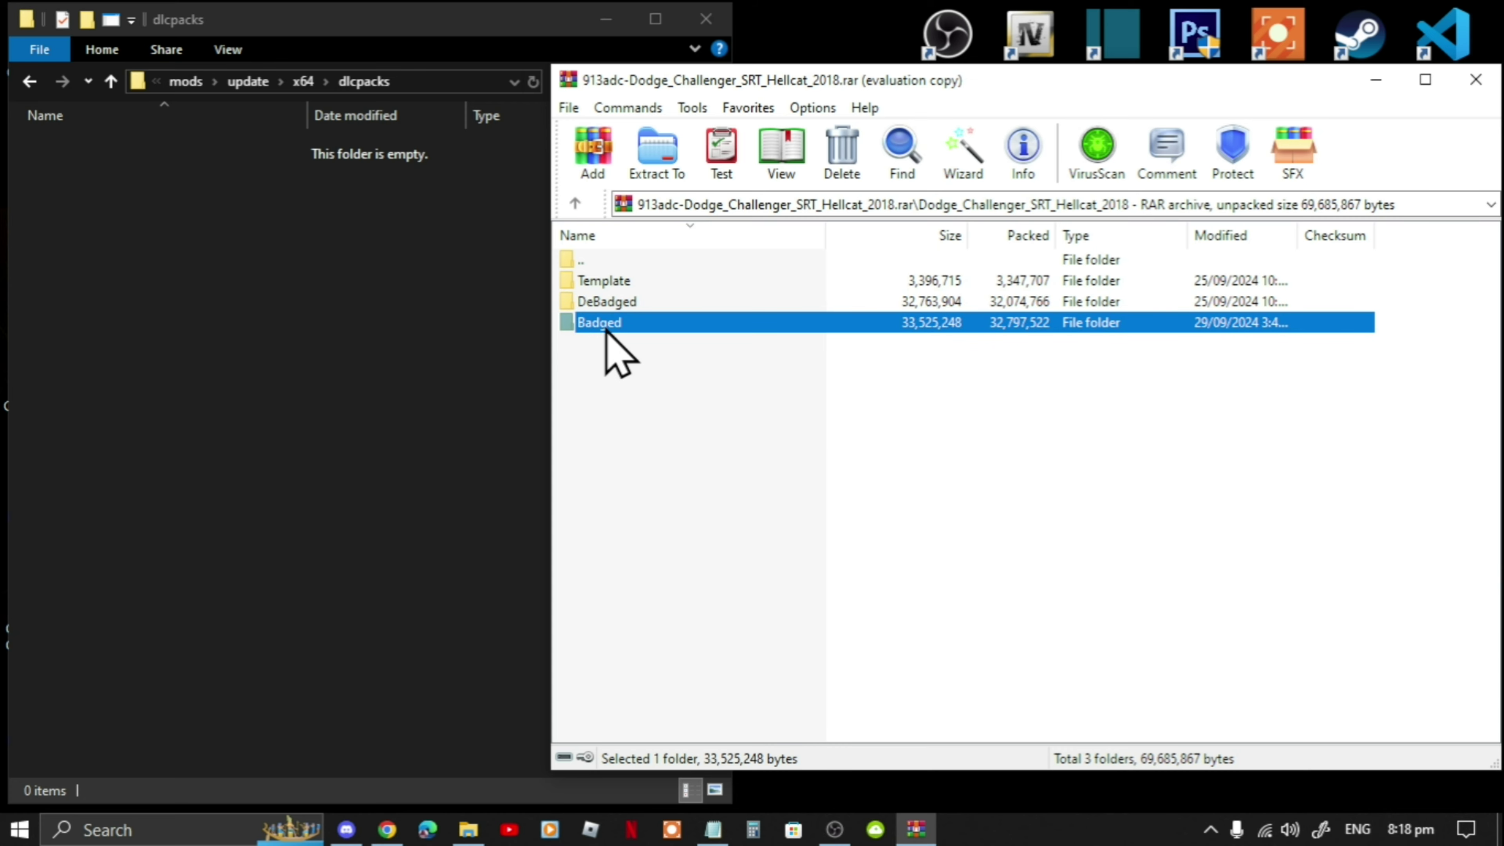
click(617, 307)
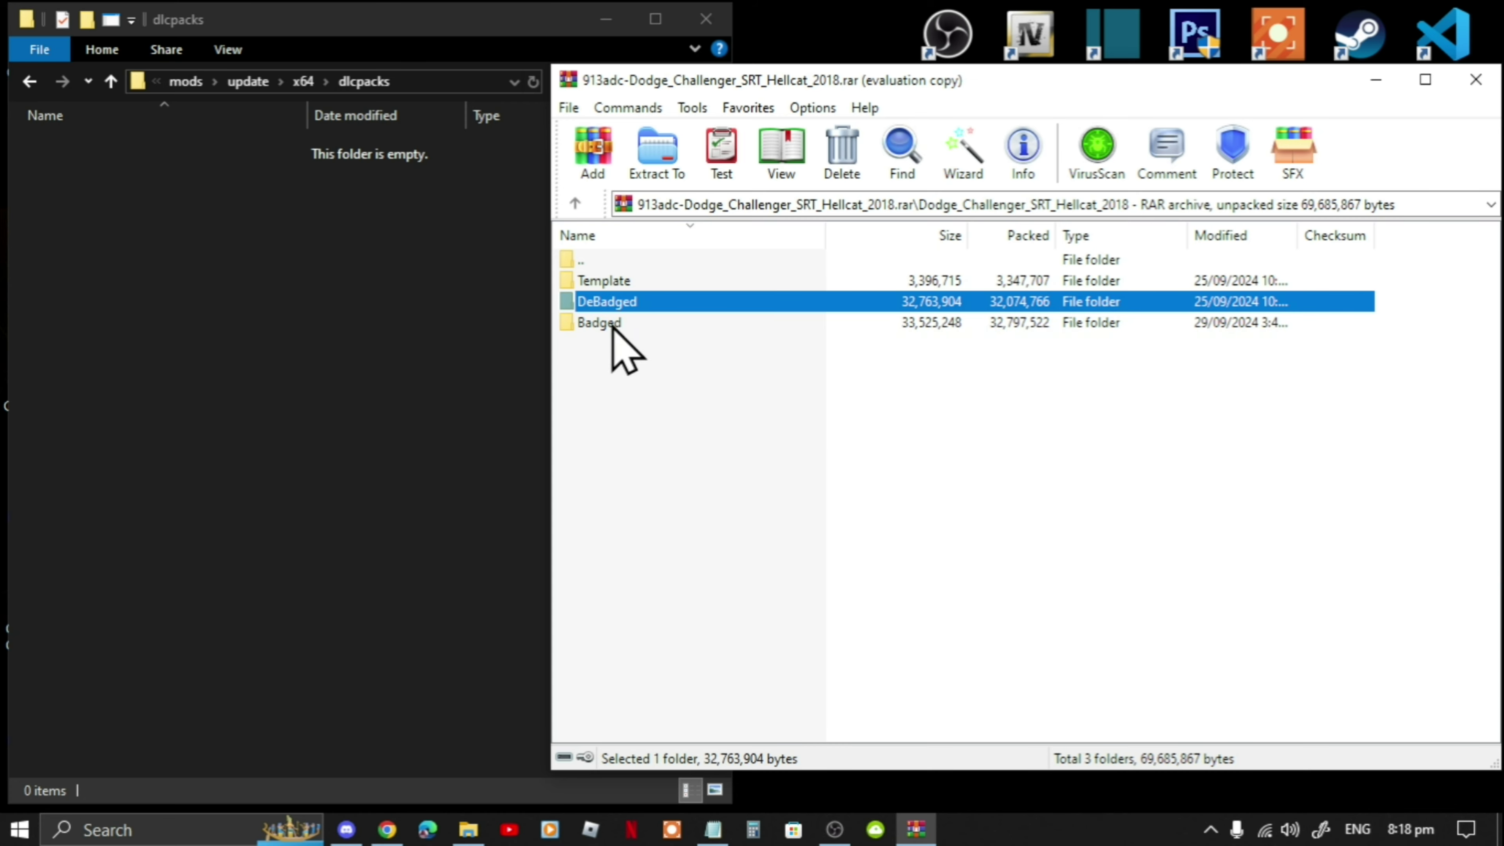
click(610, 325)
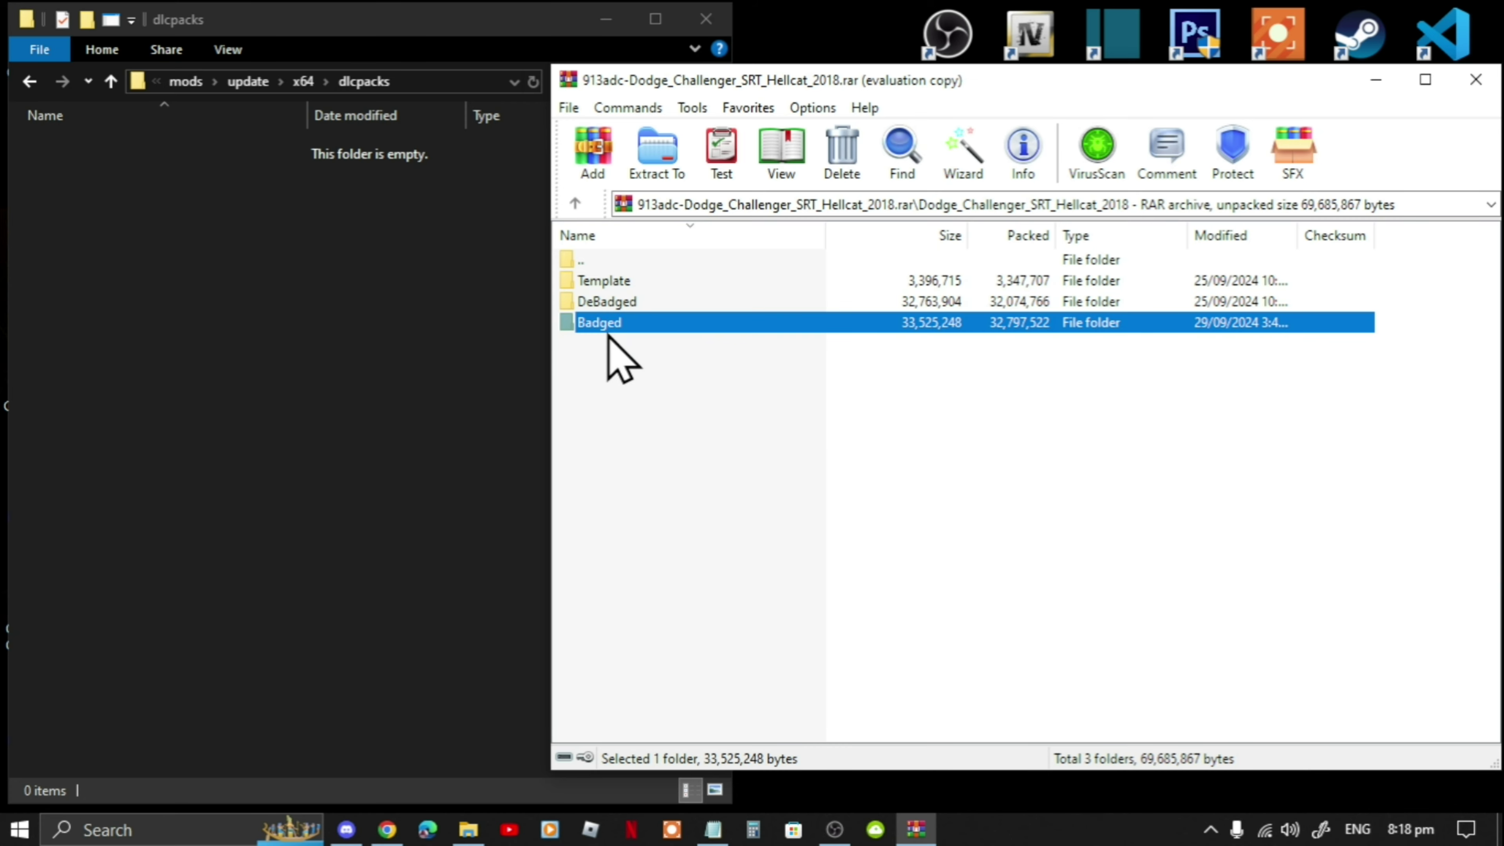
key(Return)
Drag the tw_dcsh18 folder into dlcpacks and close the Hellcat archive.
click(608, 335)
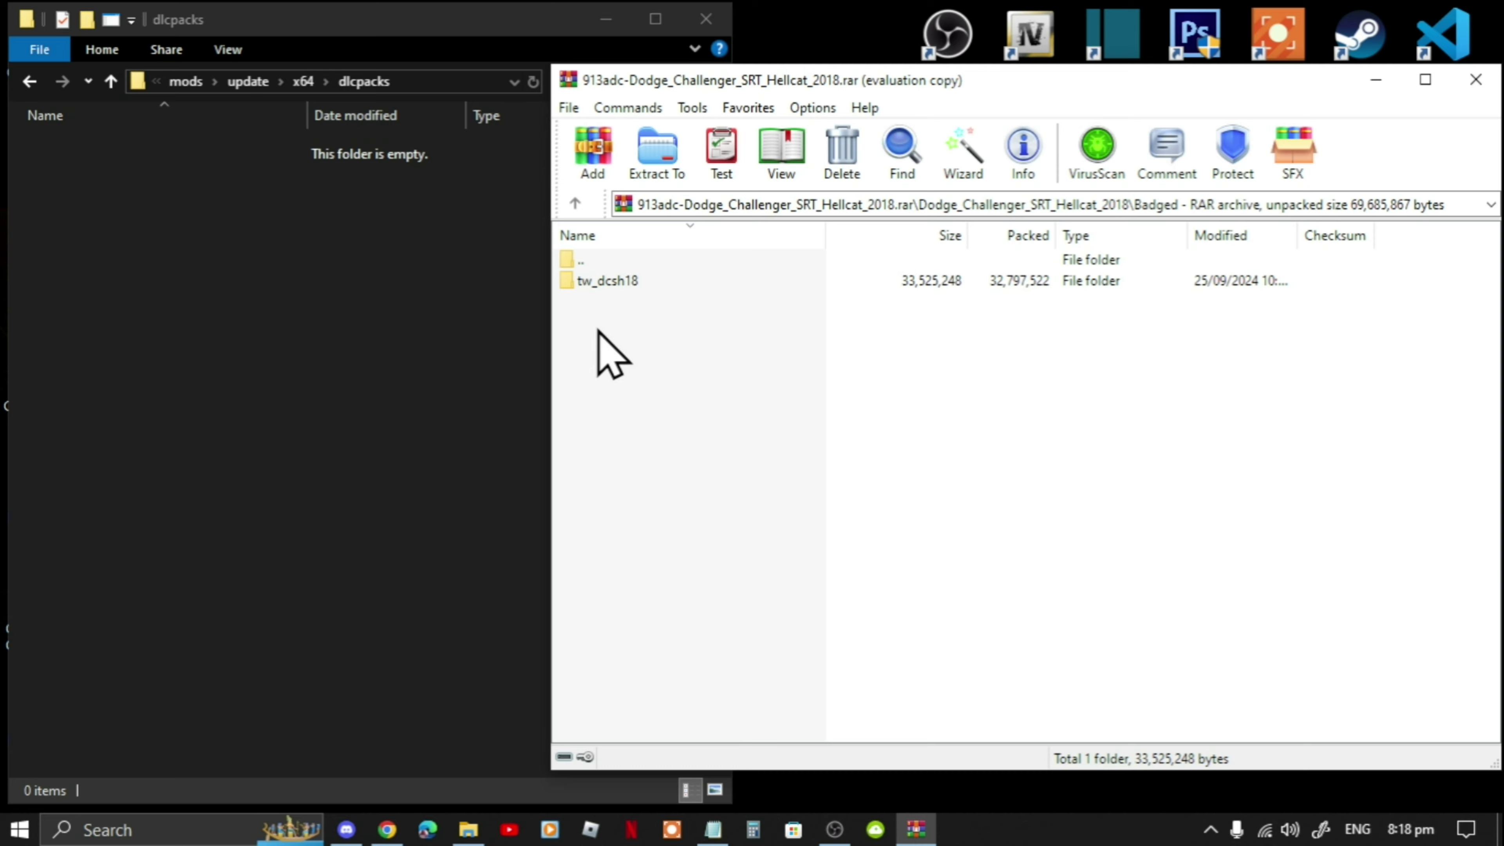
click(603, 295)
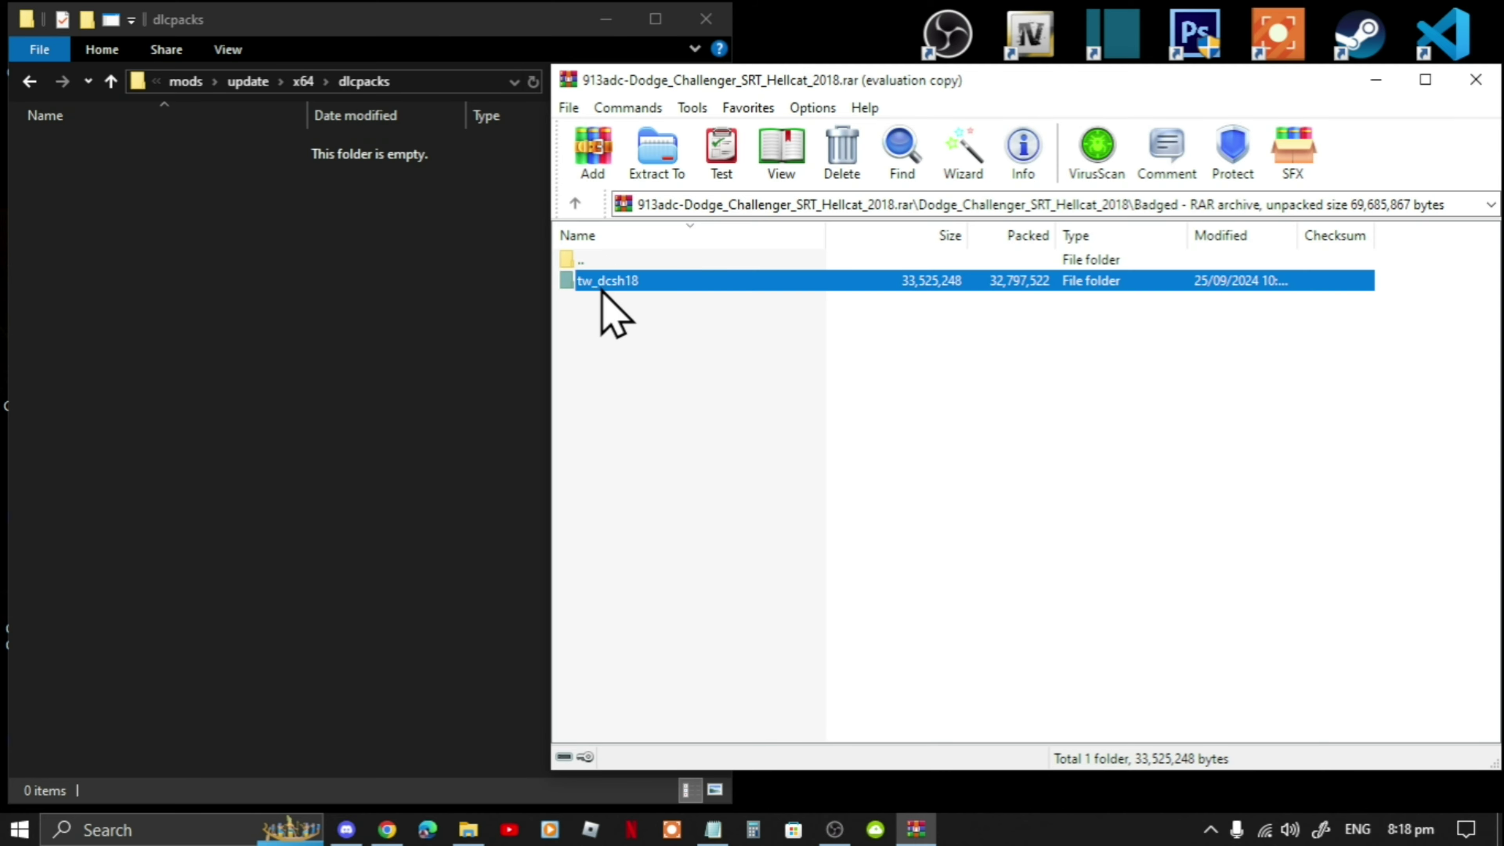
drag(602, 293, 195, 267)
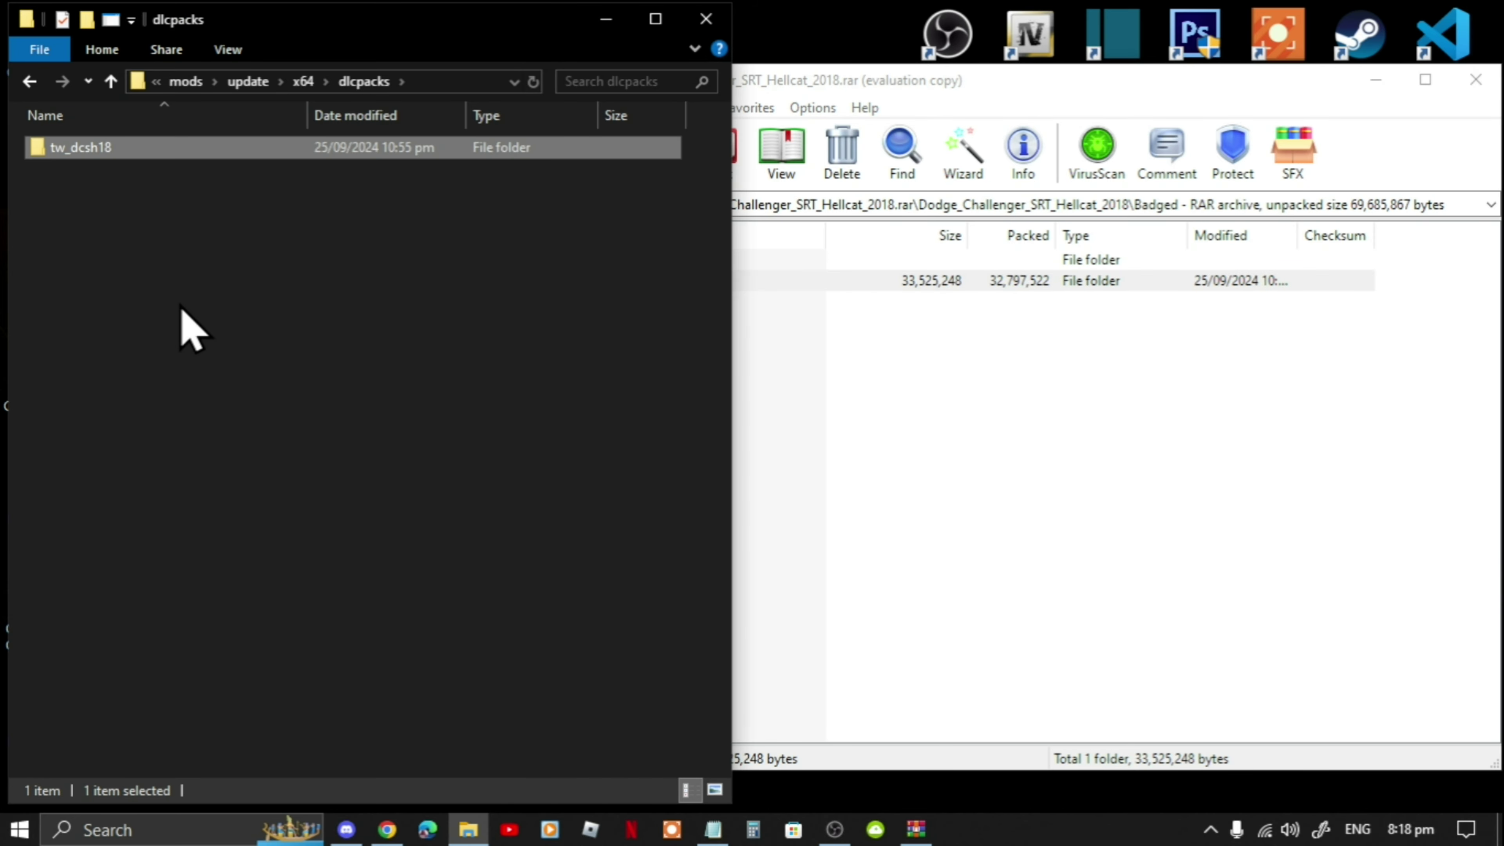
click(994, 449)
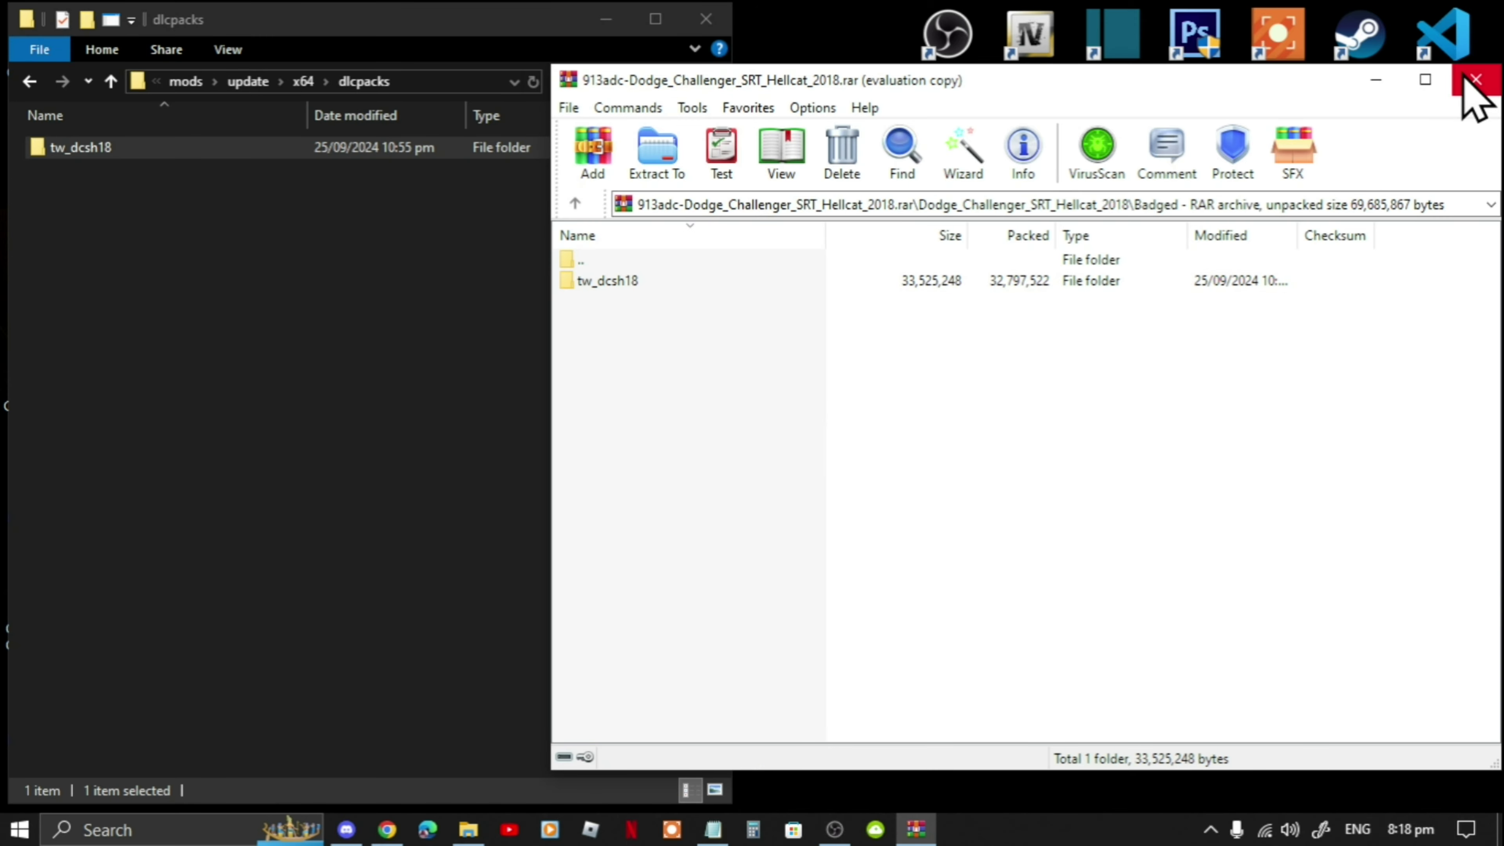
click(1475, 80)
click(544, 416)
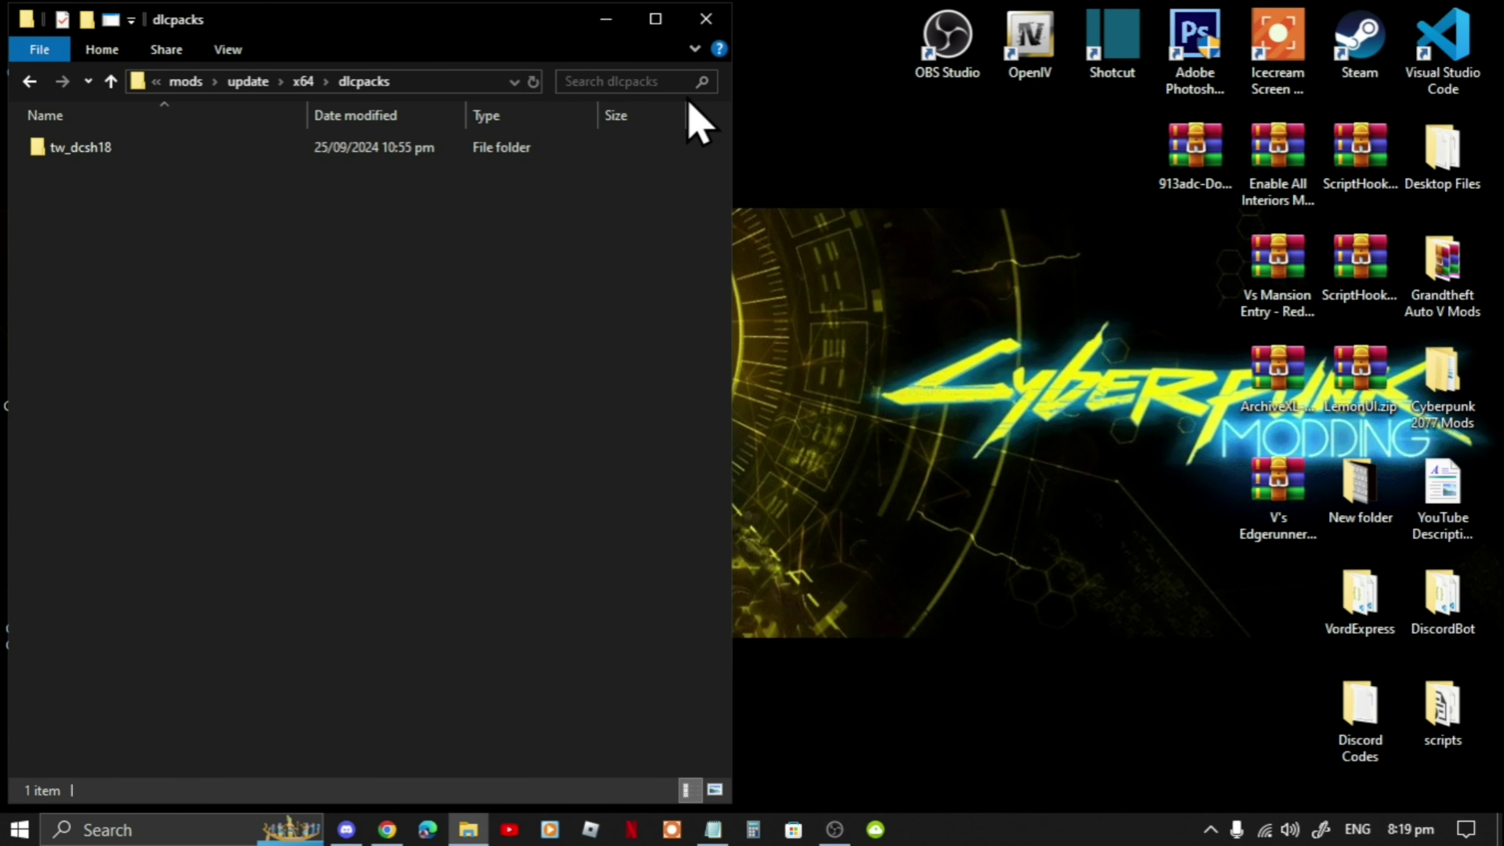
Close the dlcpacks window, refresh the desktop, and launch OpenIV for Grand Theft Auto V on Windows.
click(705, 21)
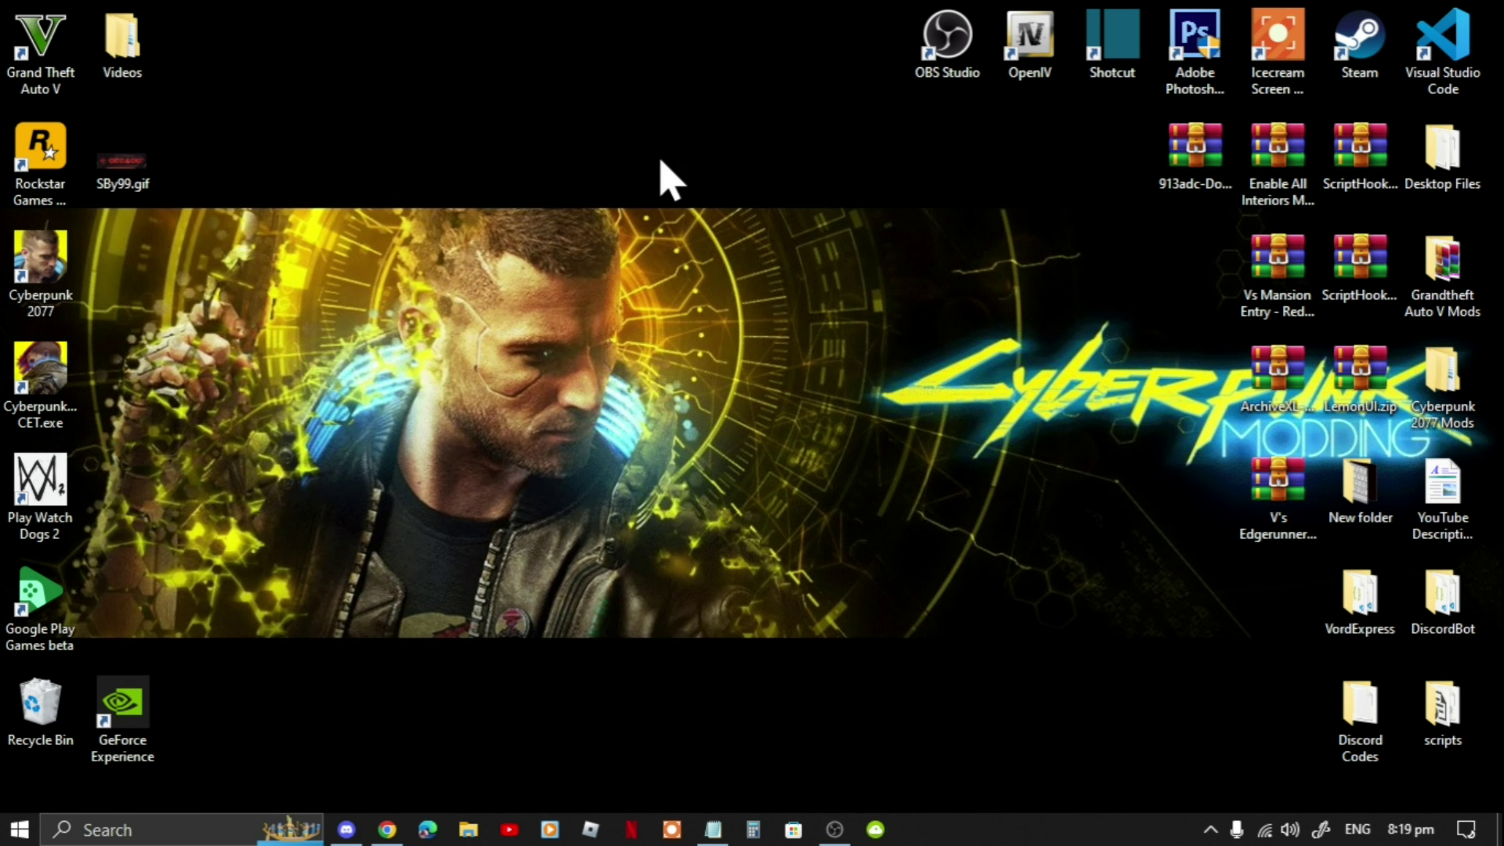
right_click(658, 108)
click(729, 181)
click(1037, 65)
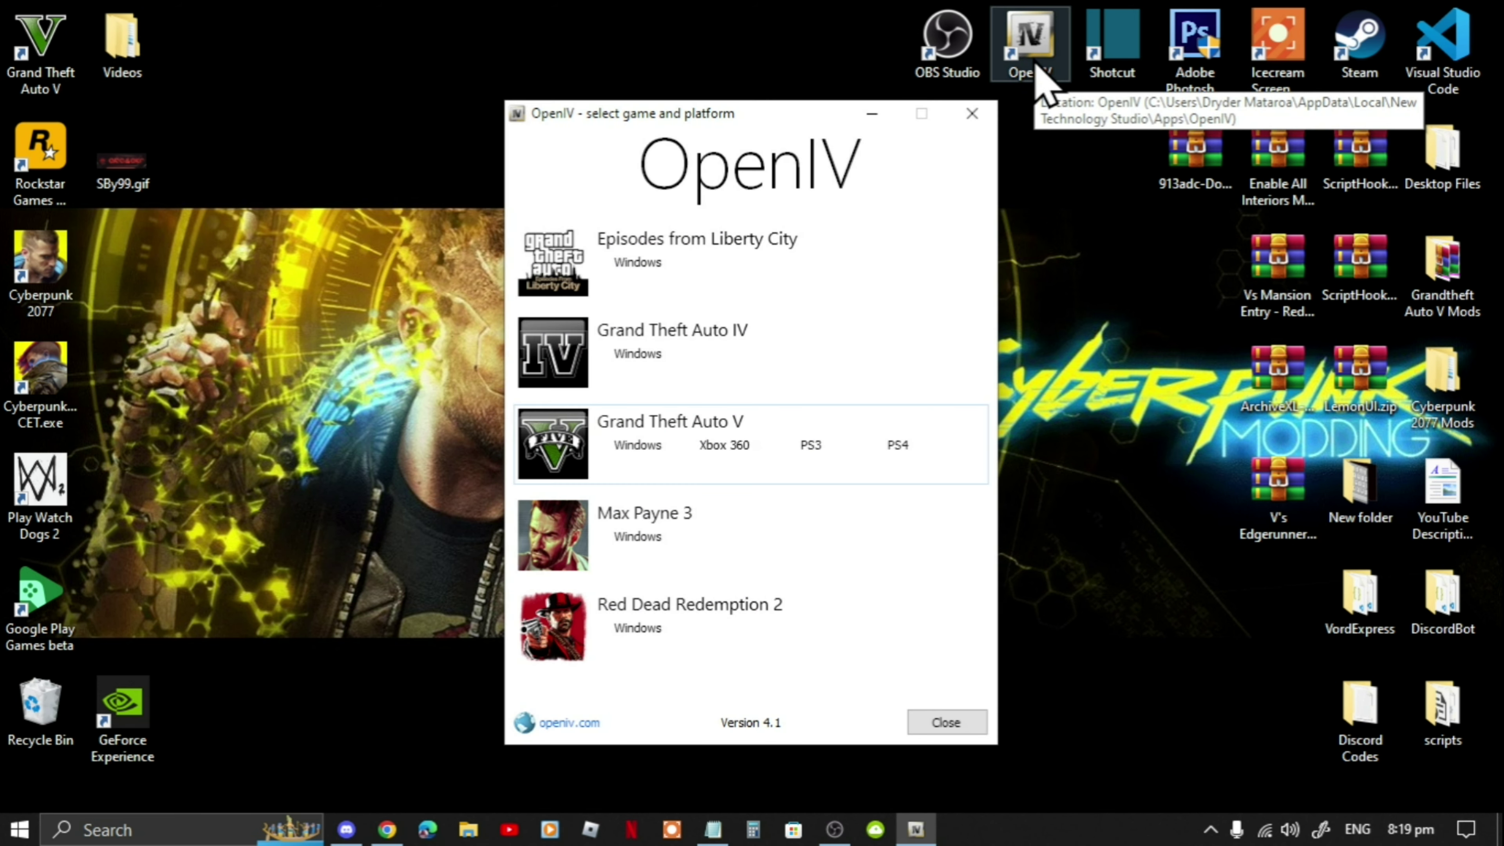
click(632, 457)
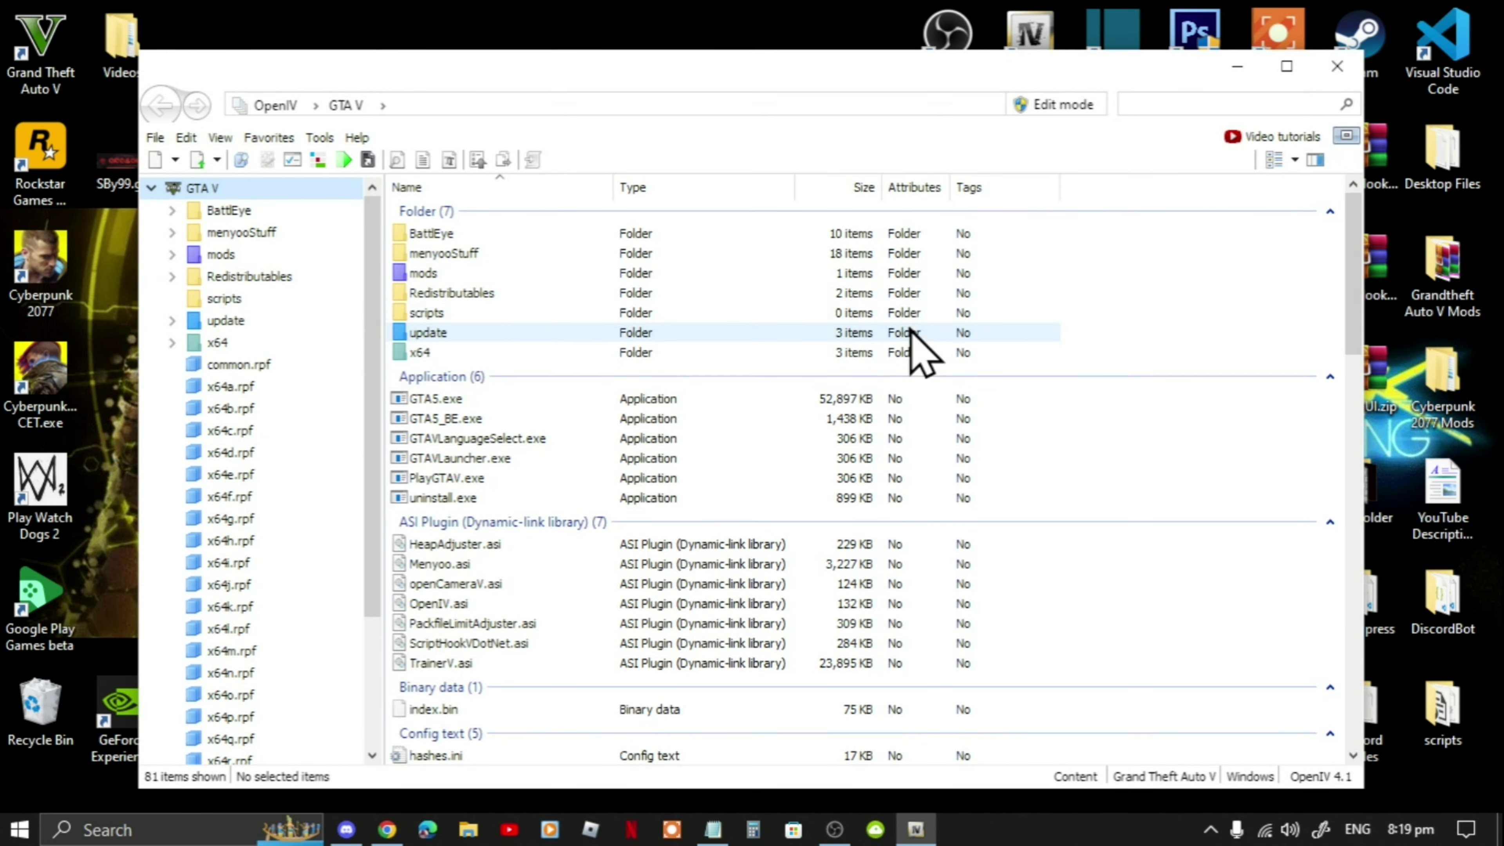
Turn on OpenIV edit mode and open mods\update\update.rpf.
click(1080, 107)
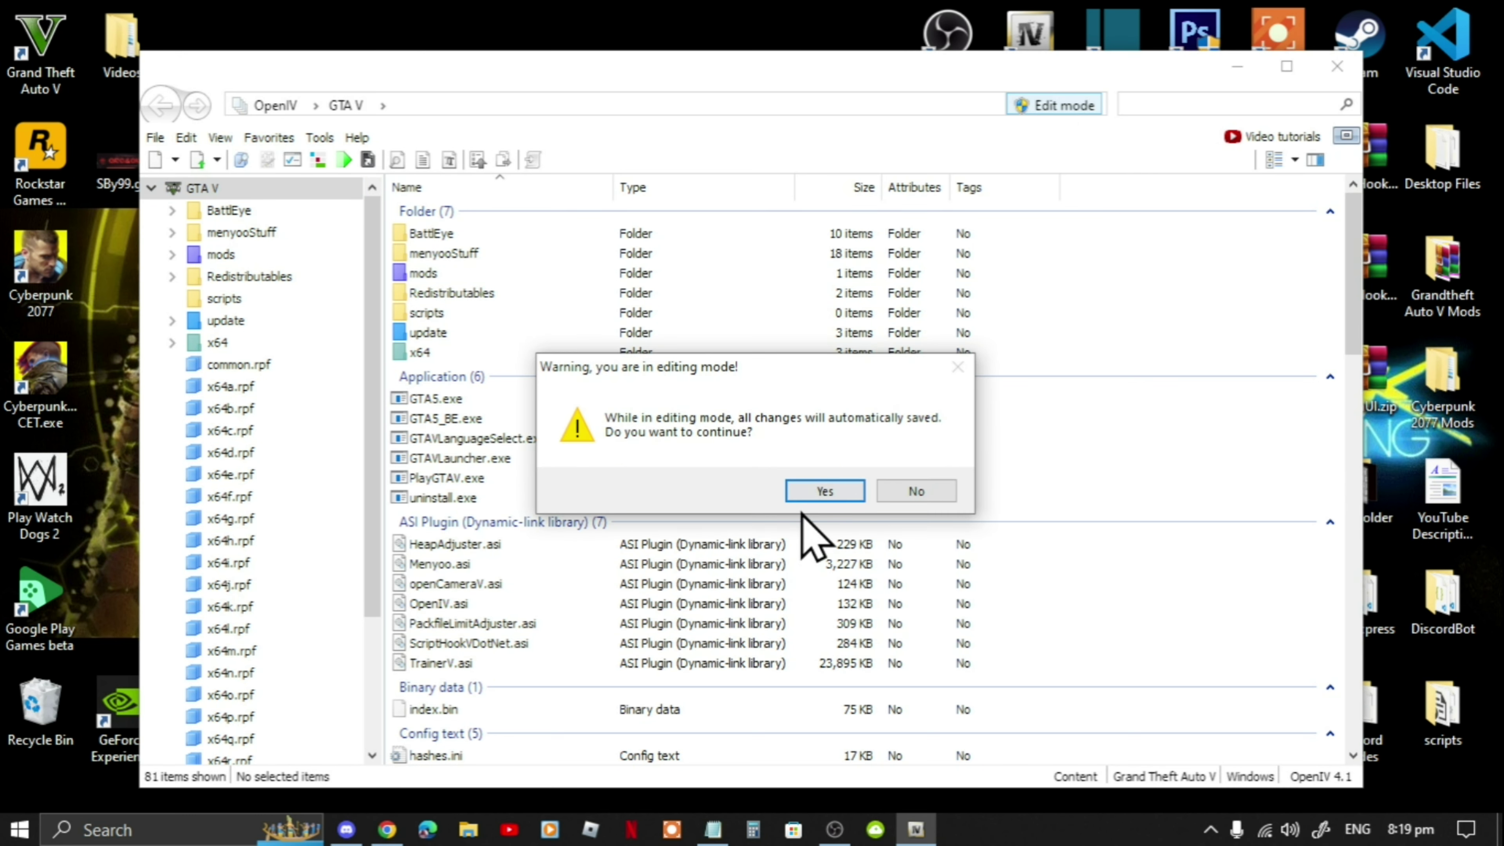
click(811, 497)
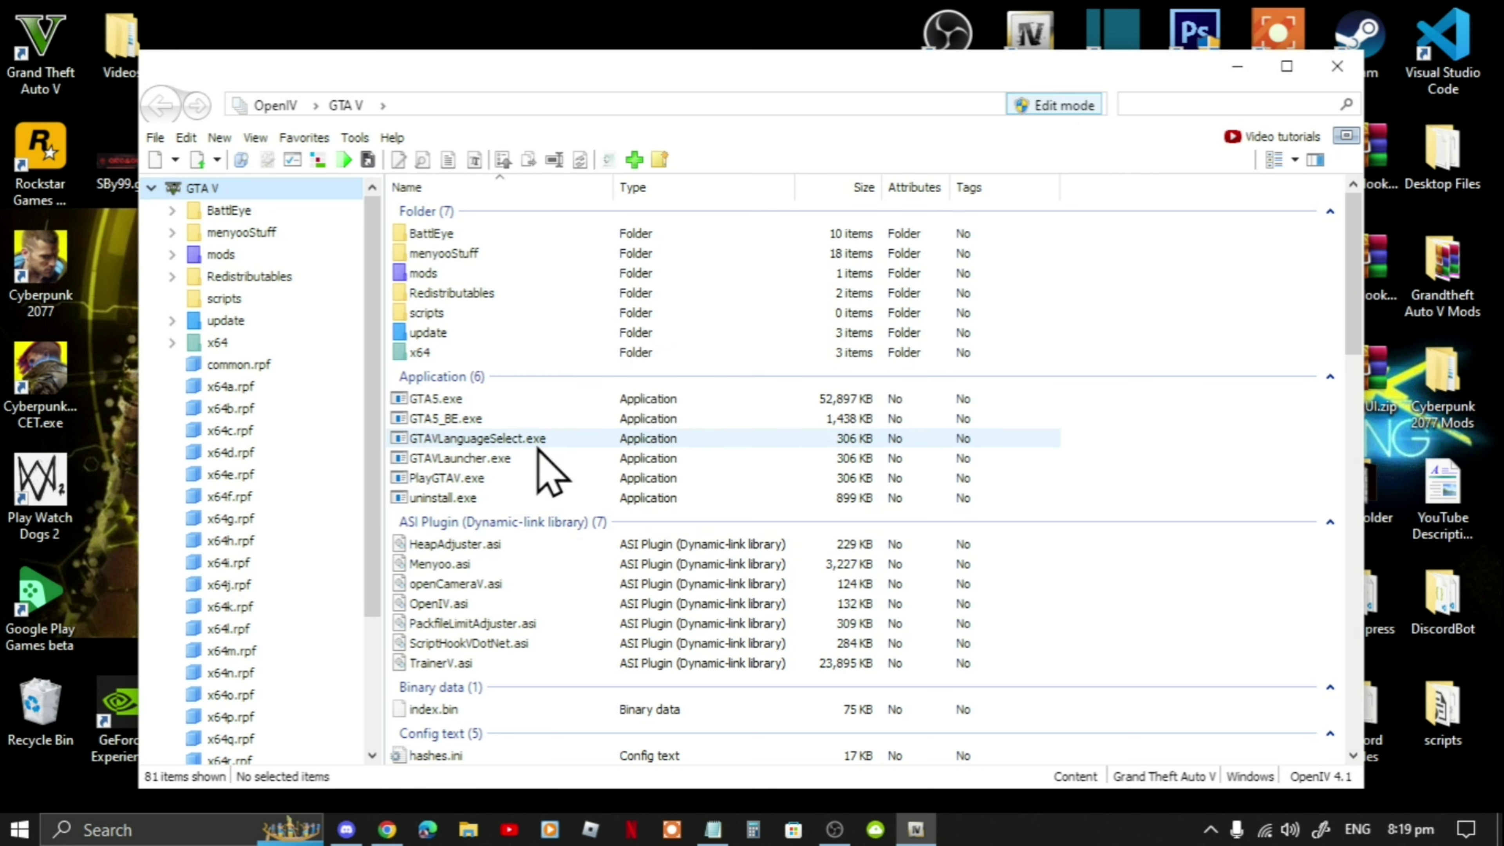
double_click(422, 274)
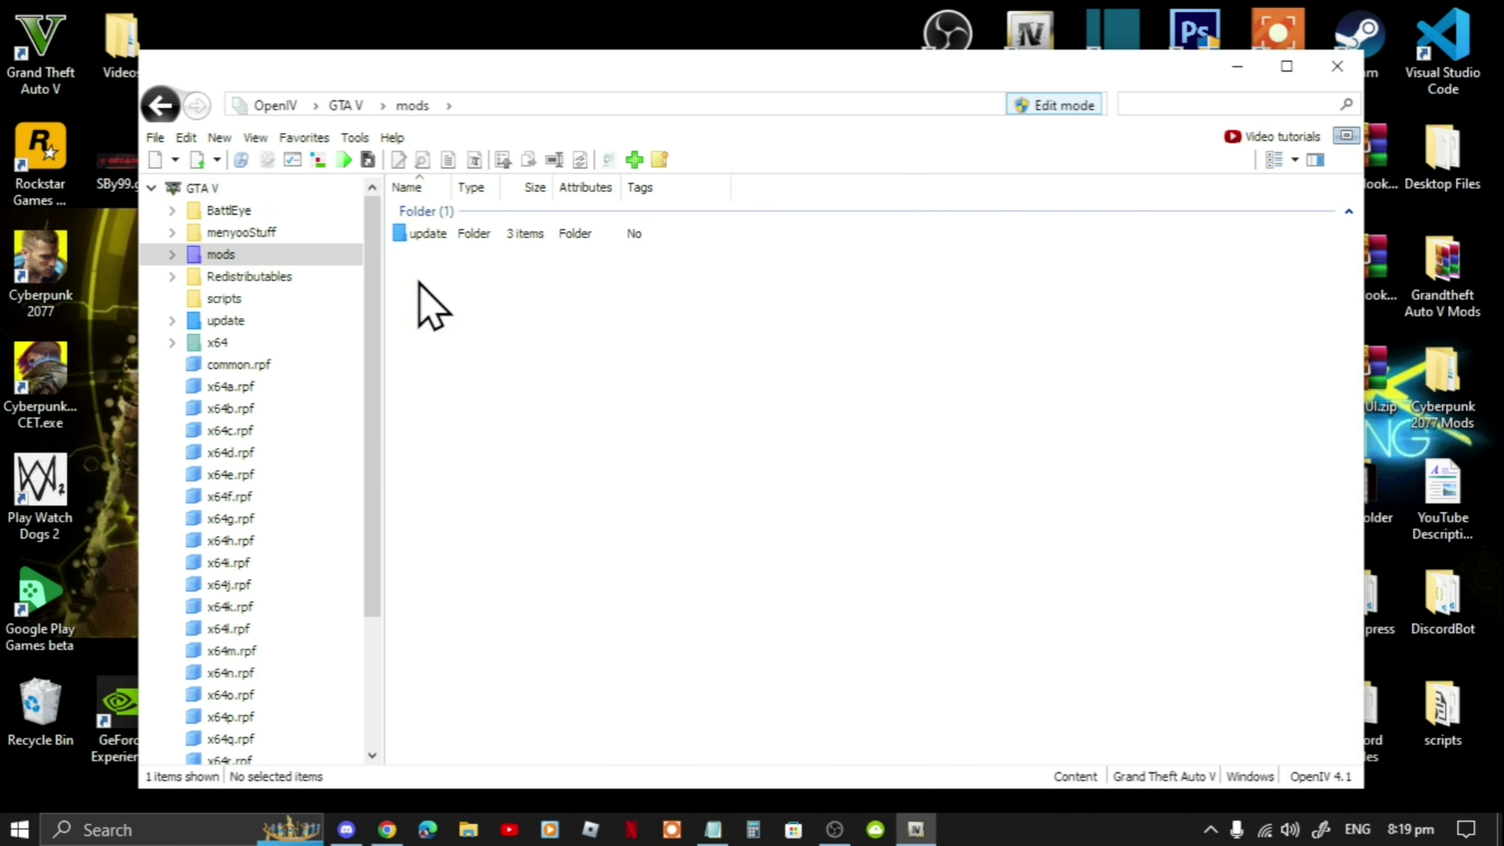
double_click(434, 237)
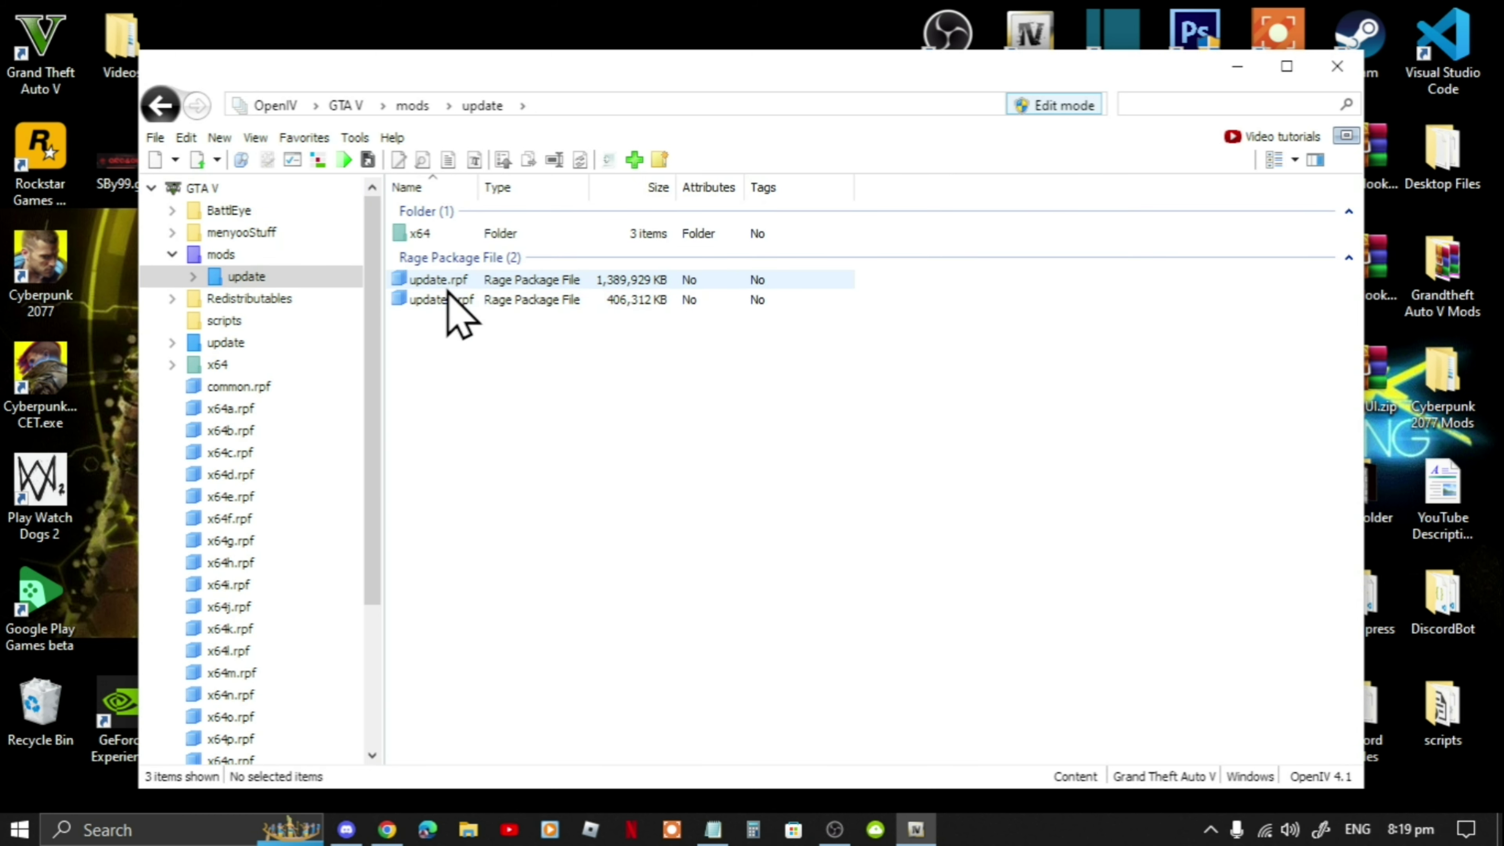
double_click(445, 284)
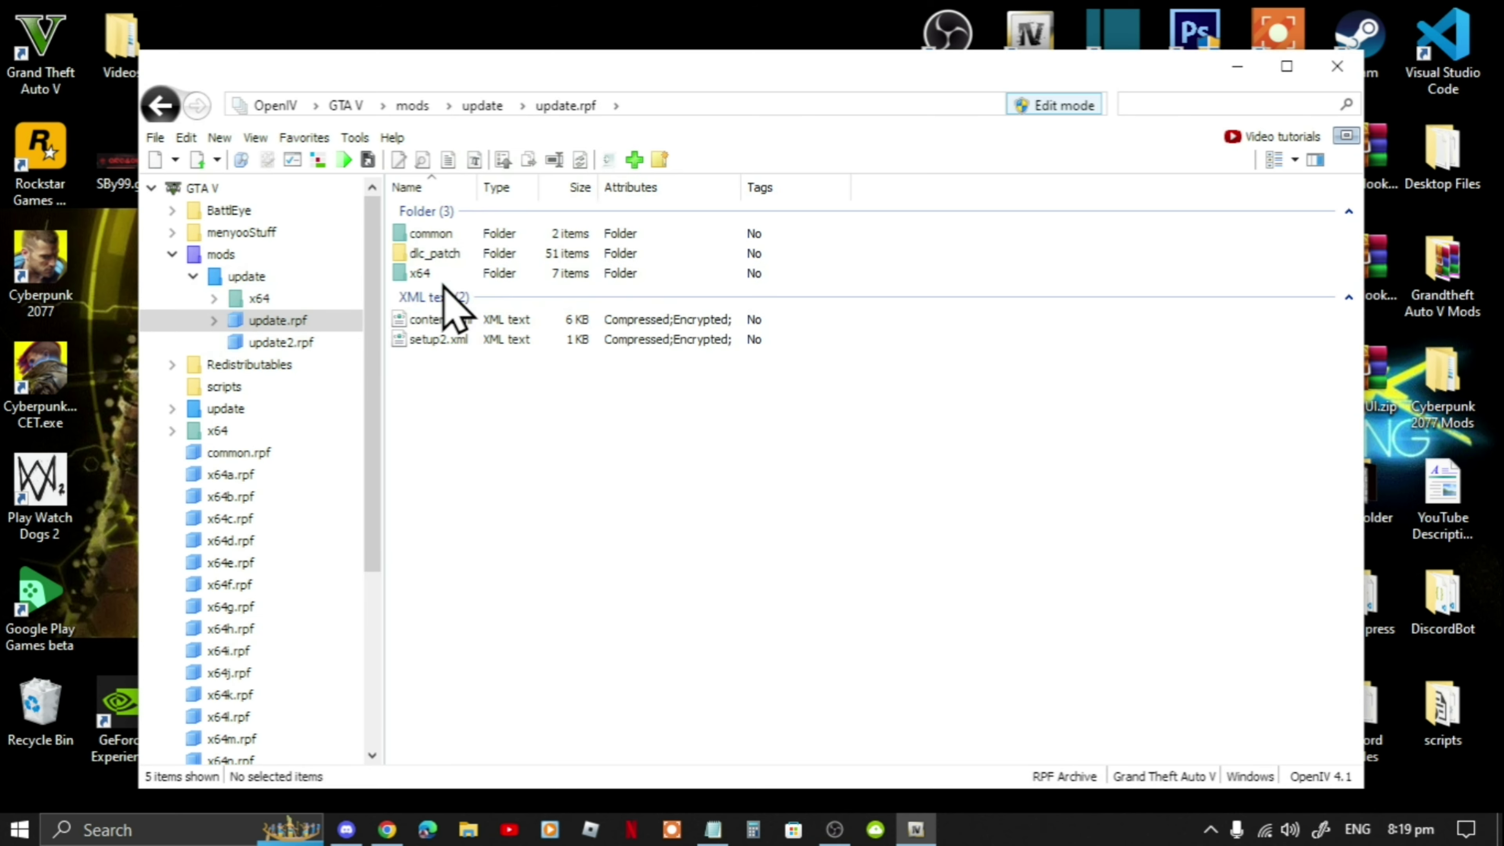
Browse to common\data and bring up the actions for dlclist.xml.
double_click(434, 240)
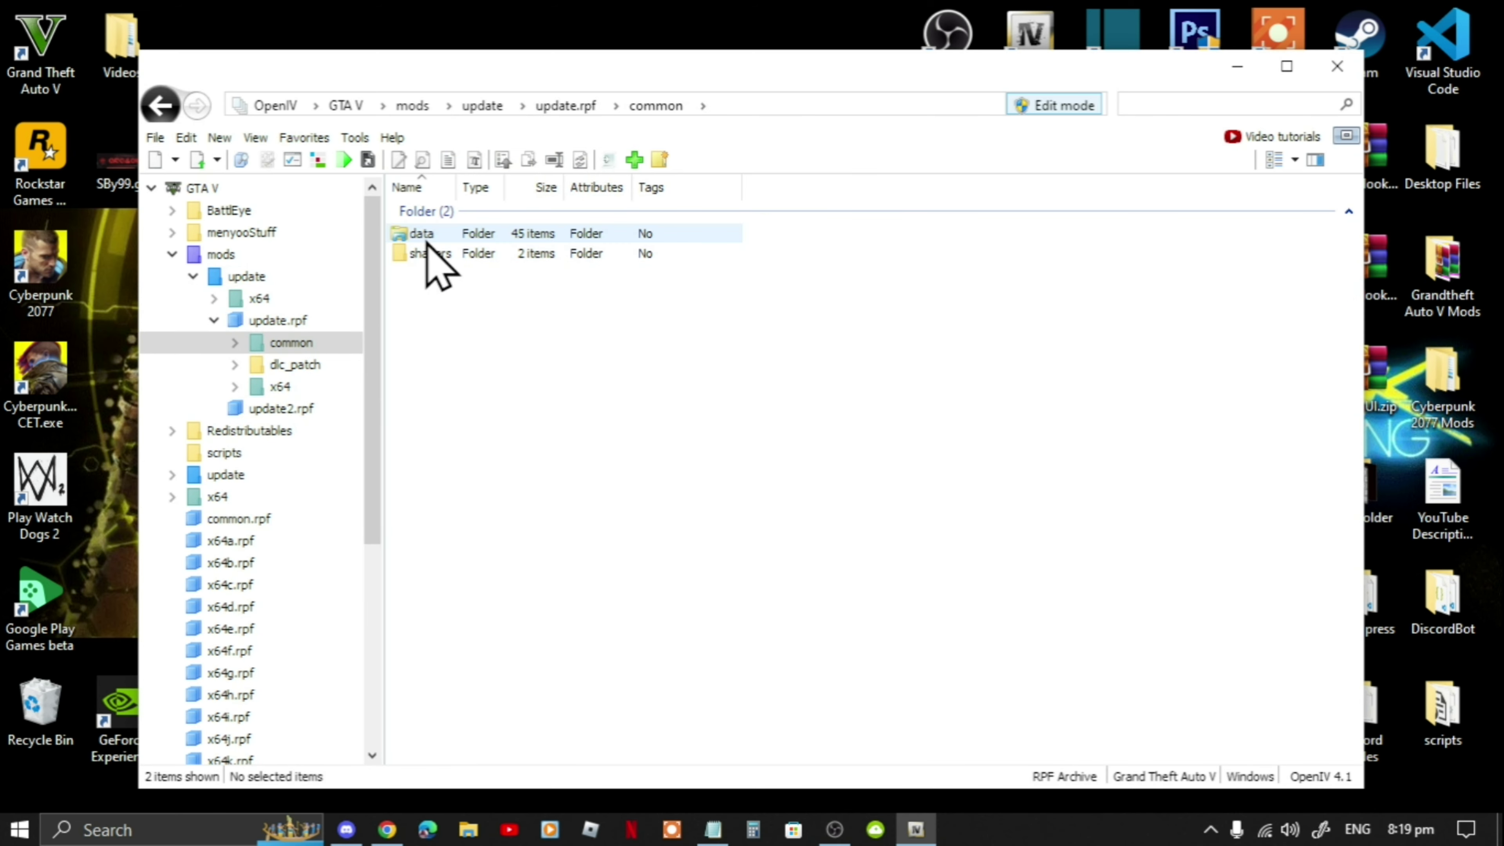
double_click(426, 237)
scroll(504, 284, down, 3)
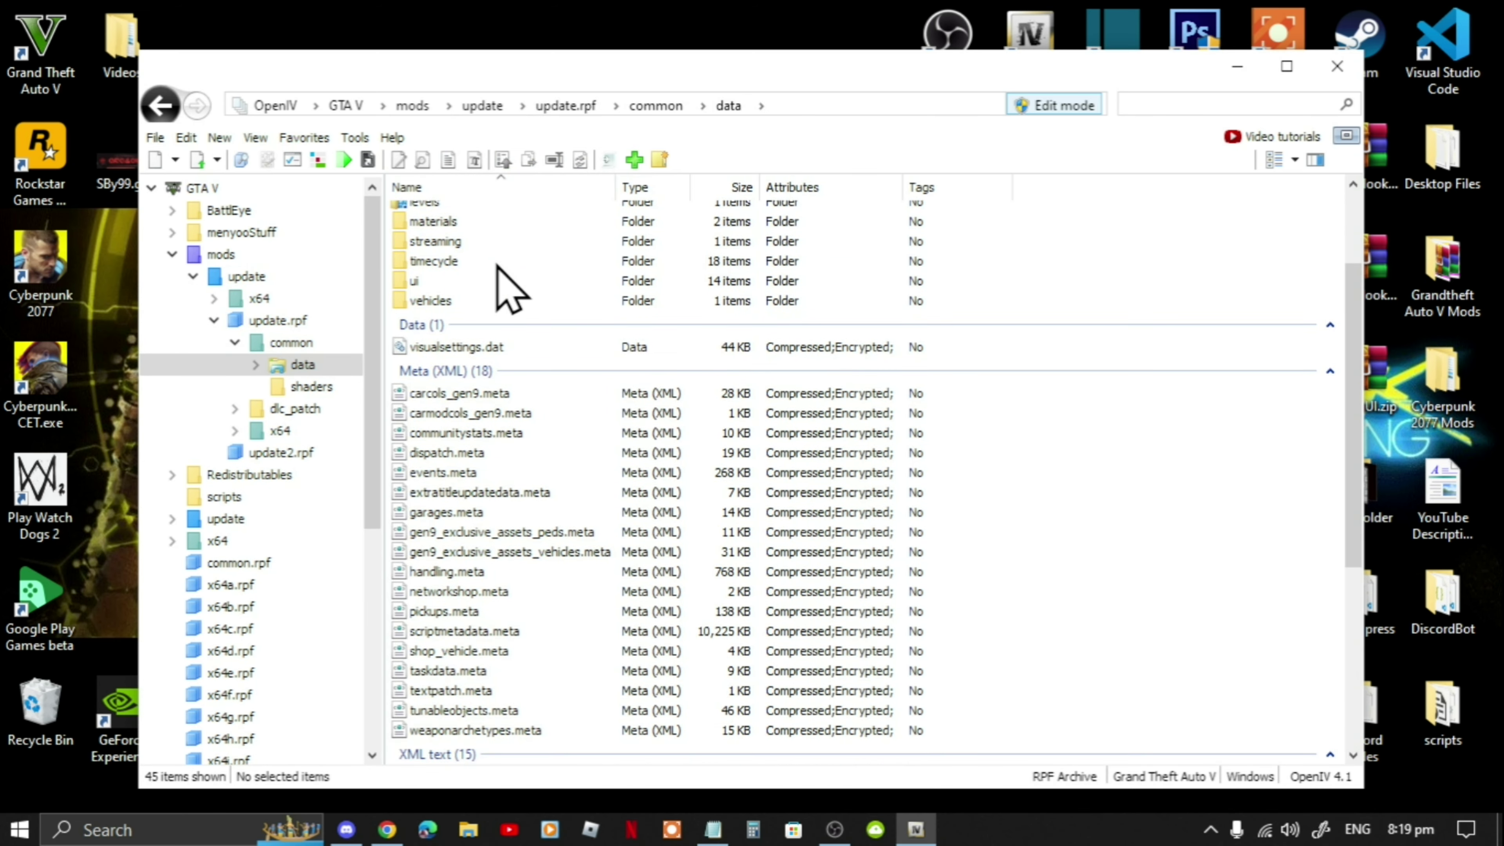
scroll(509, 287, down, 6)
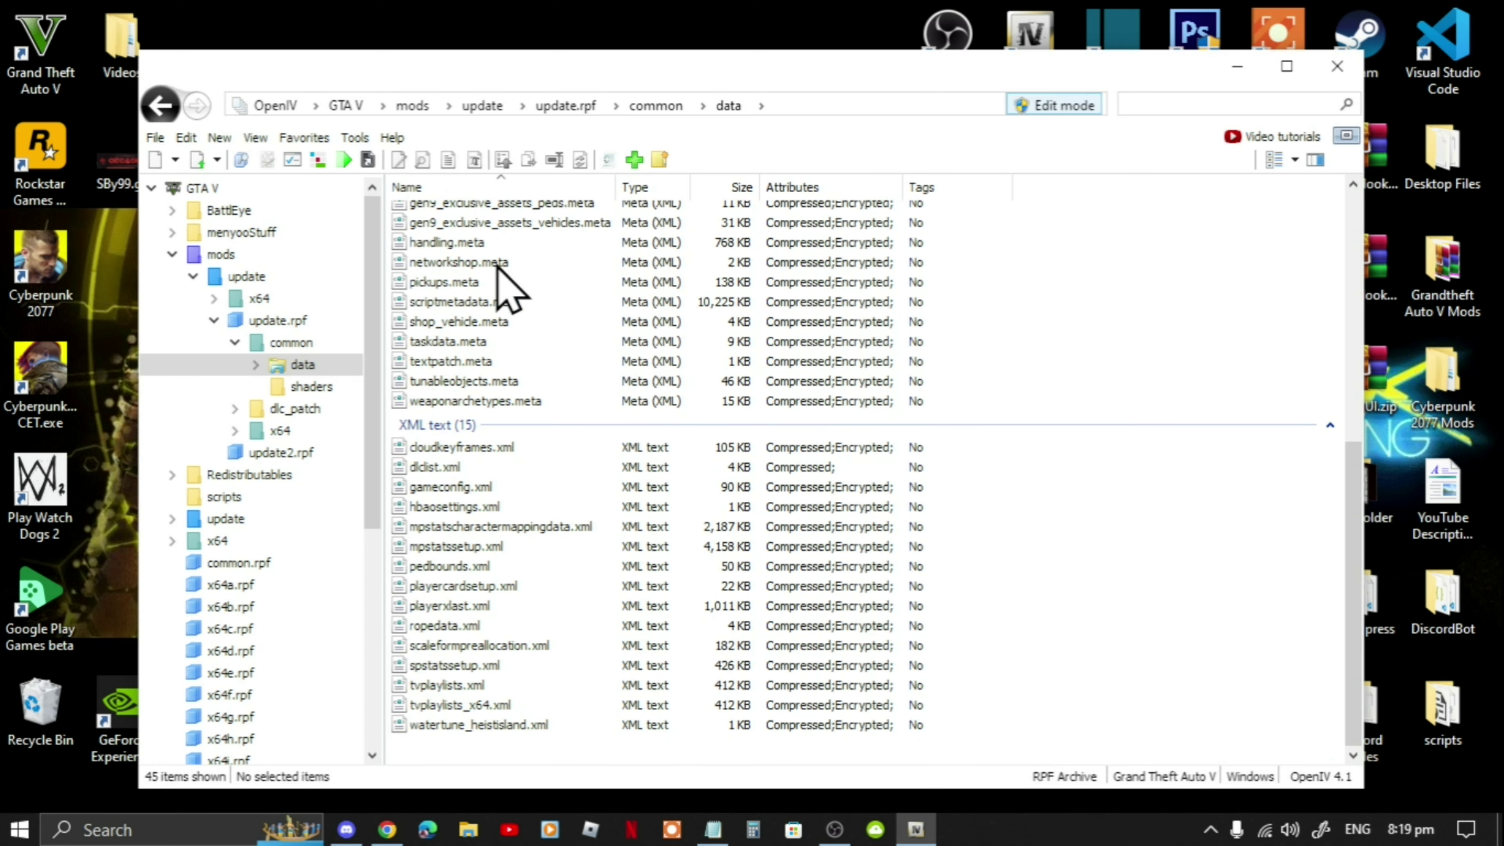
click(440, 472)
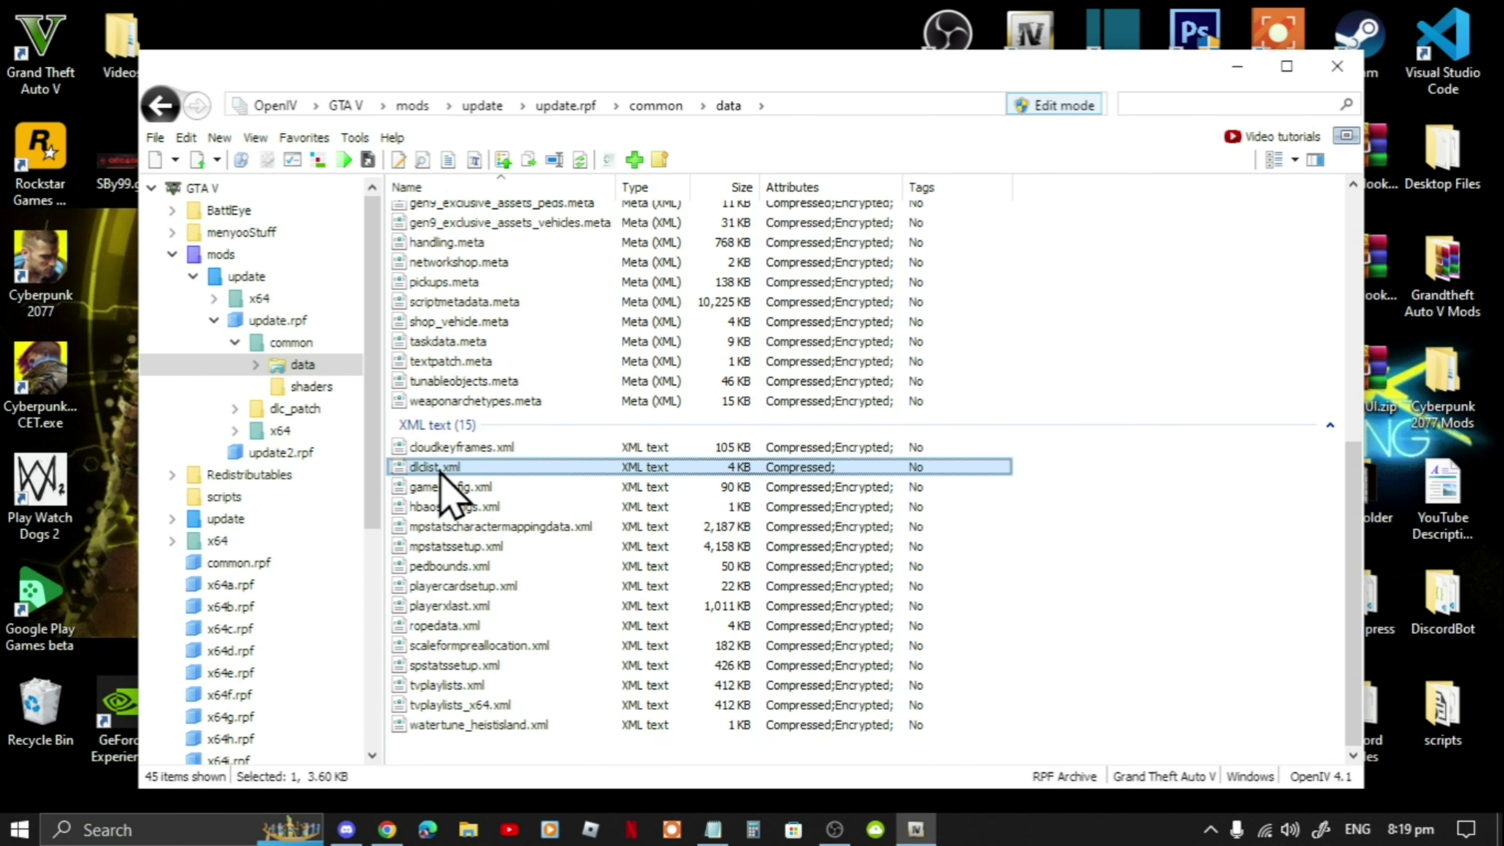
right_click(441, 473)
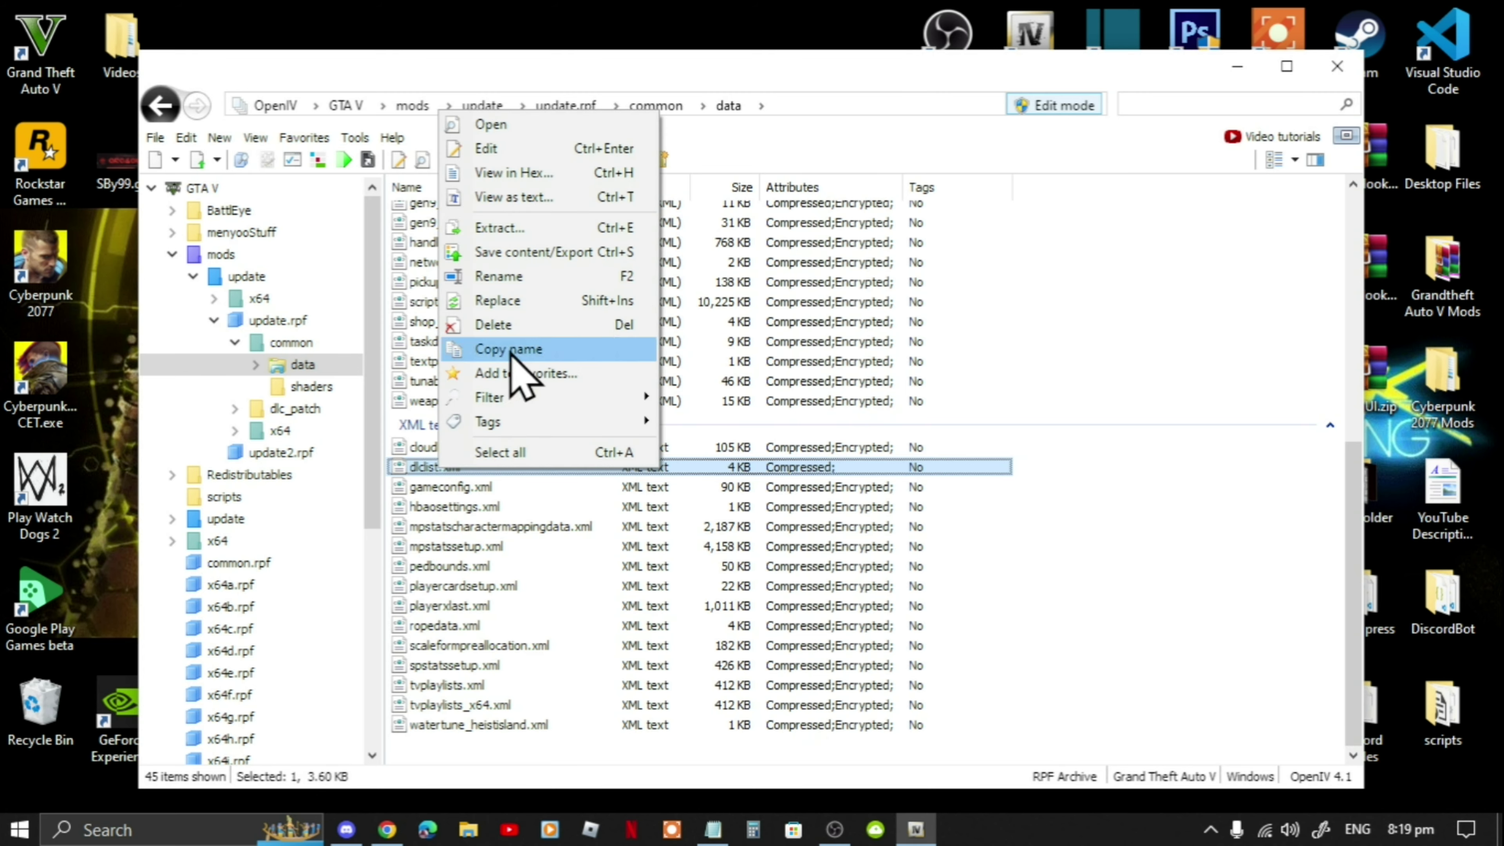
Open dlclist.xml in the editor and select its final mp2024_01_g9ec Item line.
click(510, 151)
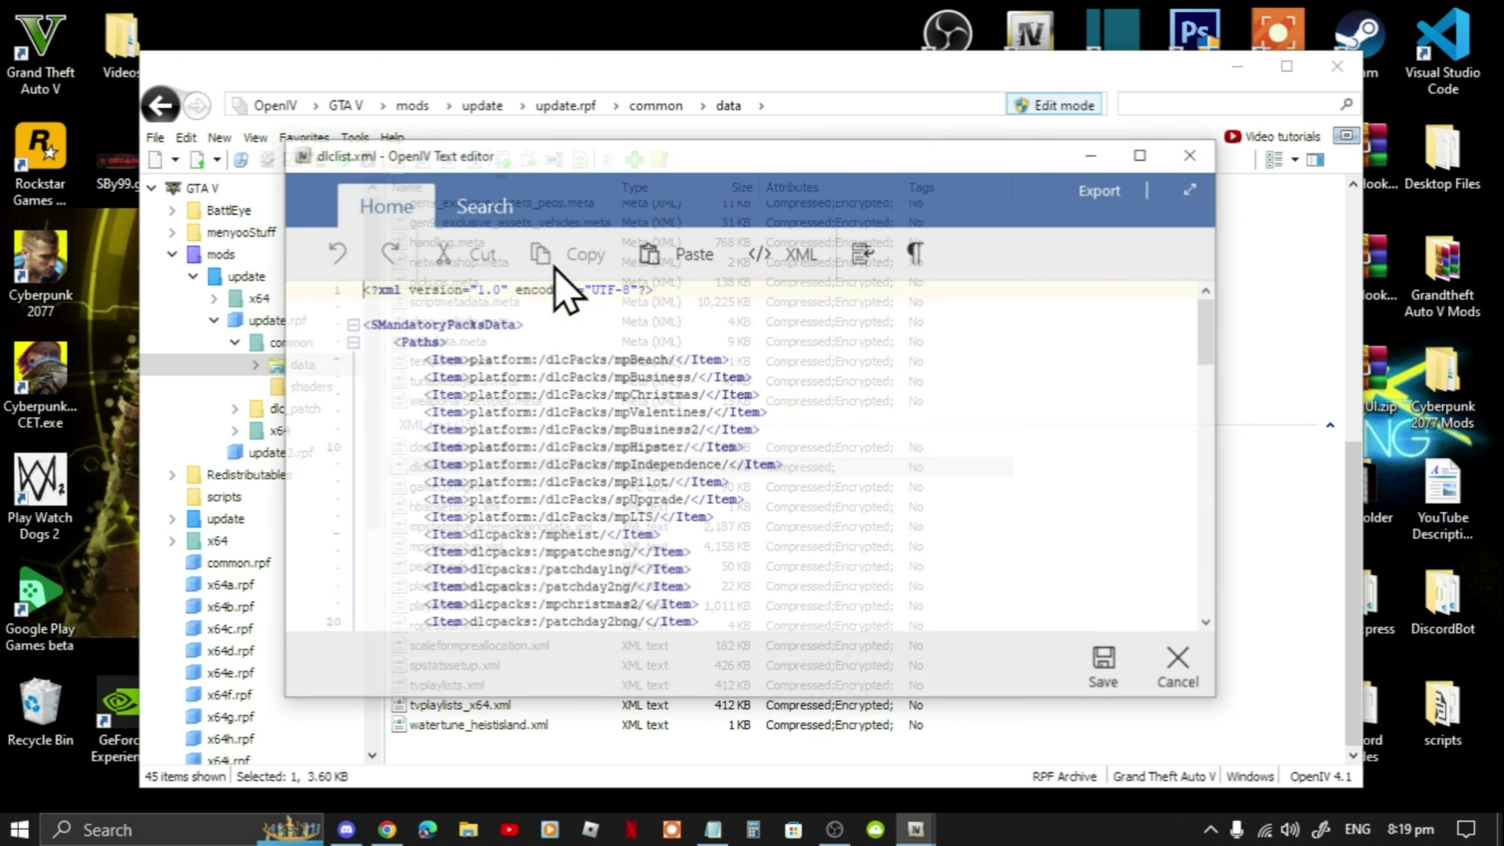
scroll(607, 415, down, 20)
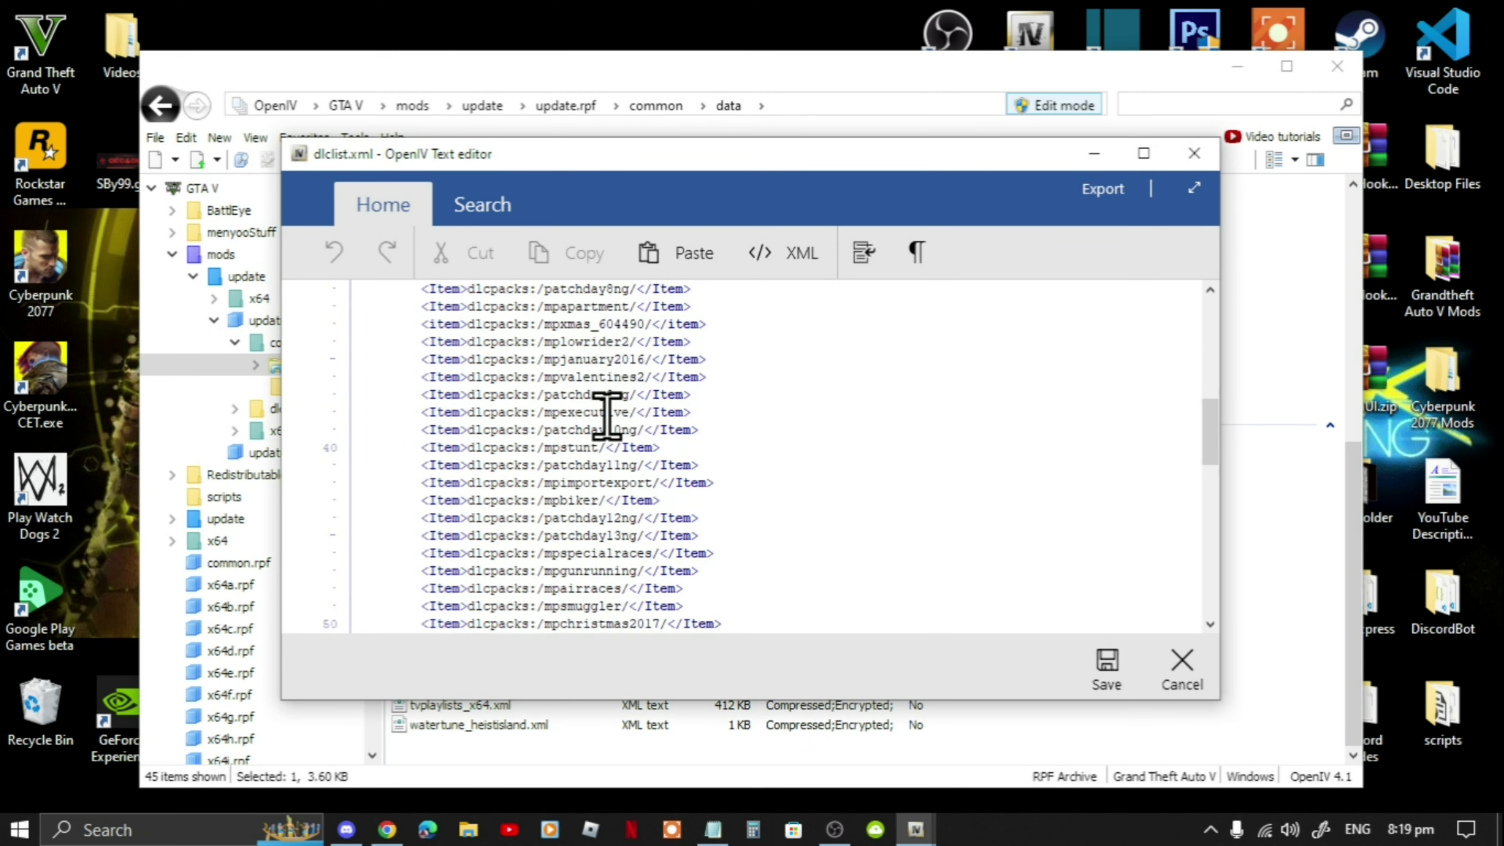
scroll(607, 415, down, 2)
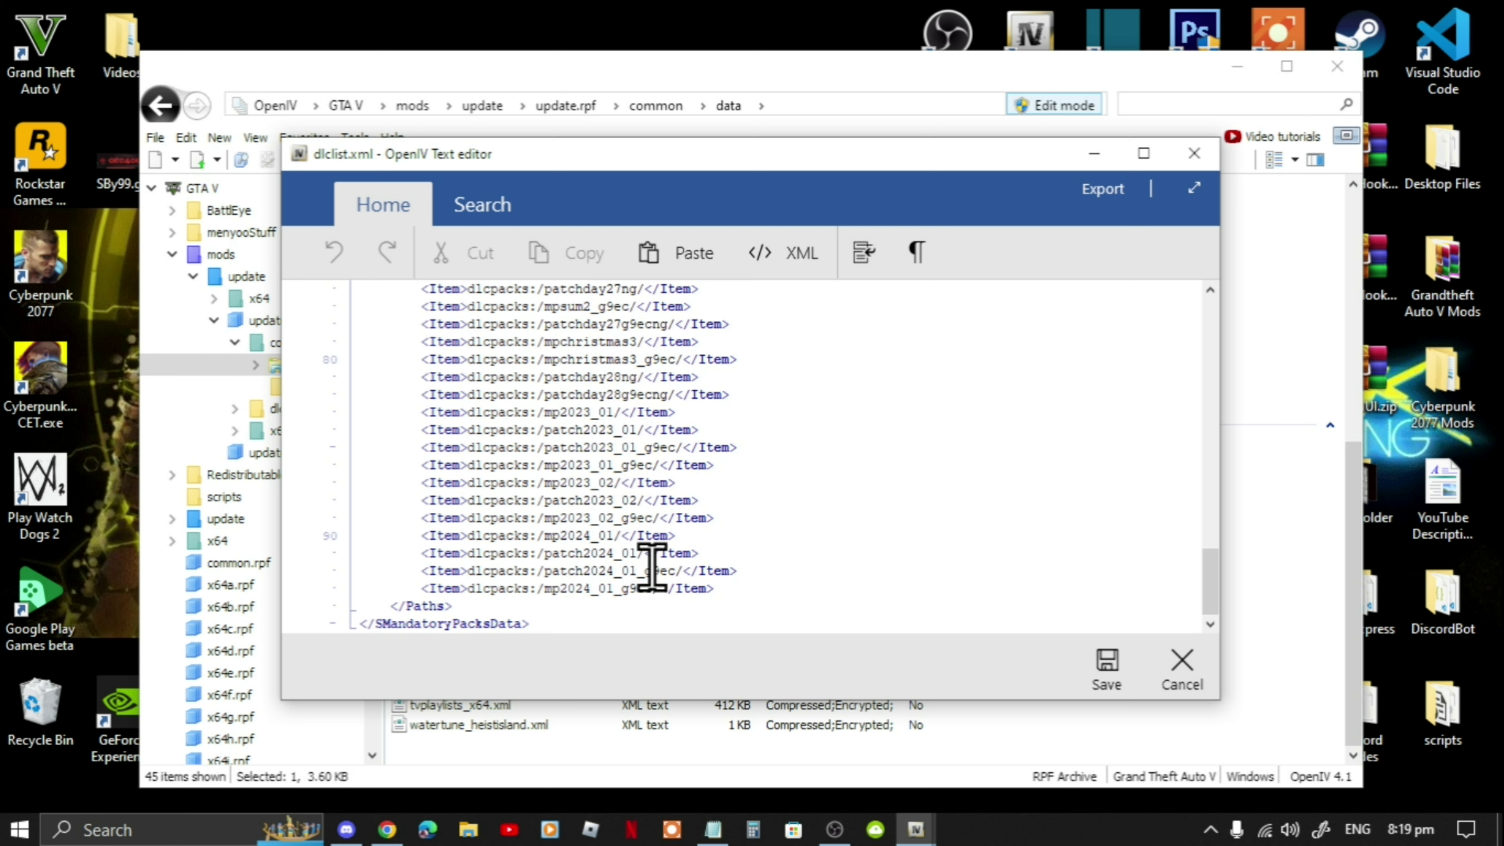
click(742, 590)
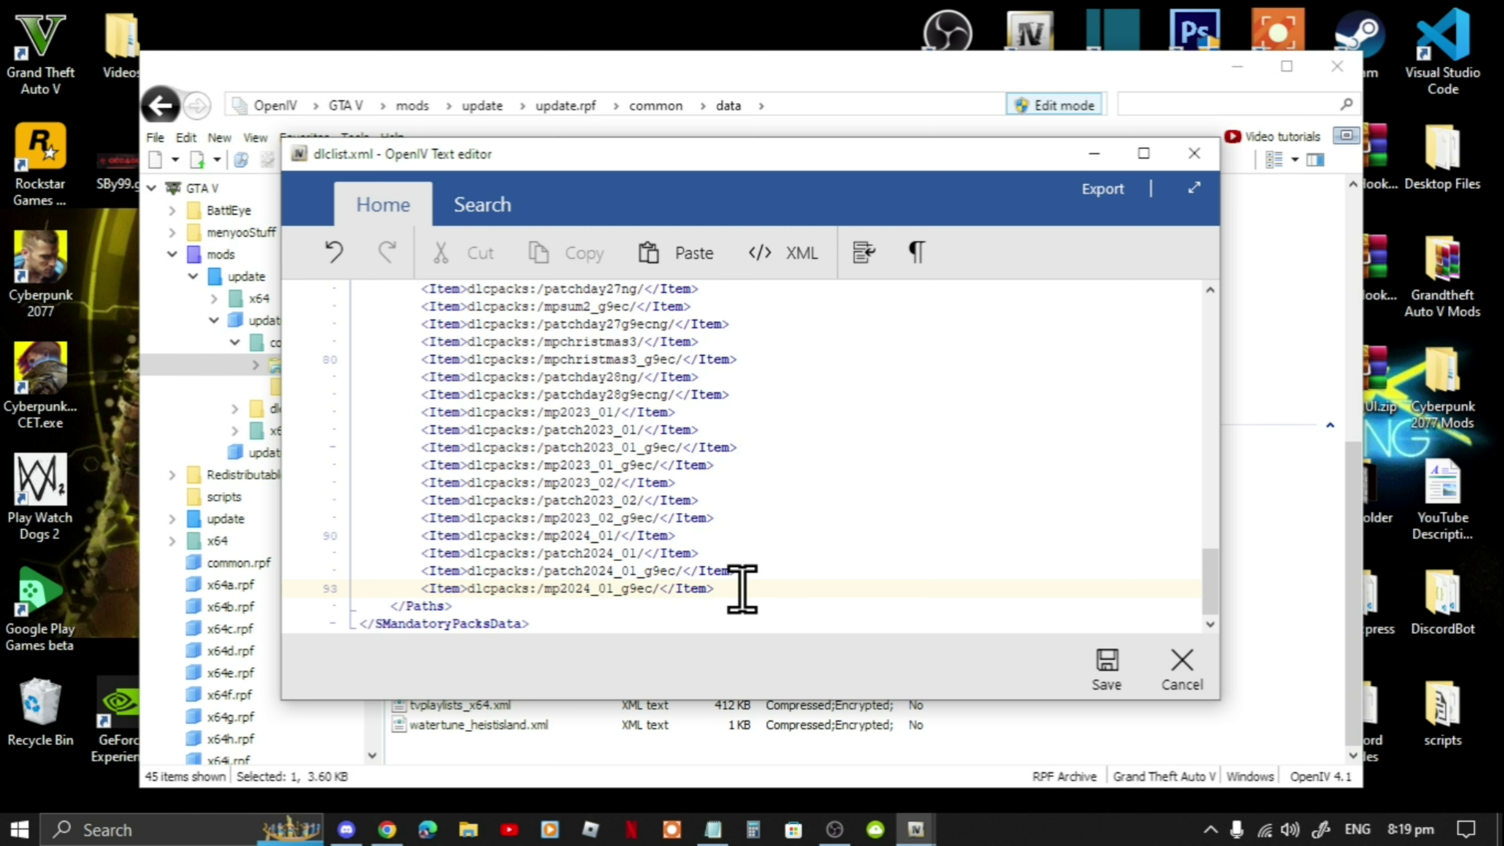
drag(742, 590, 437, 593)
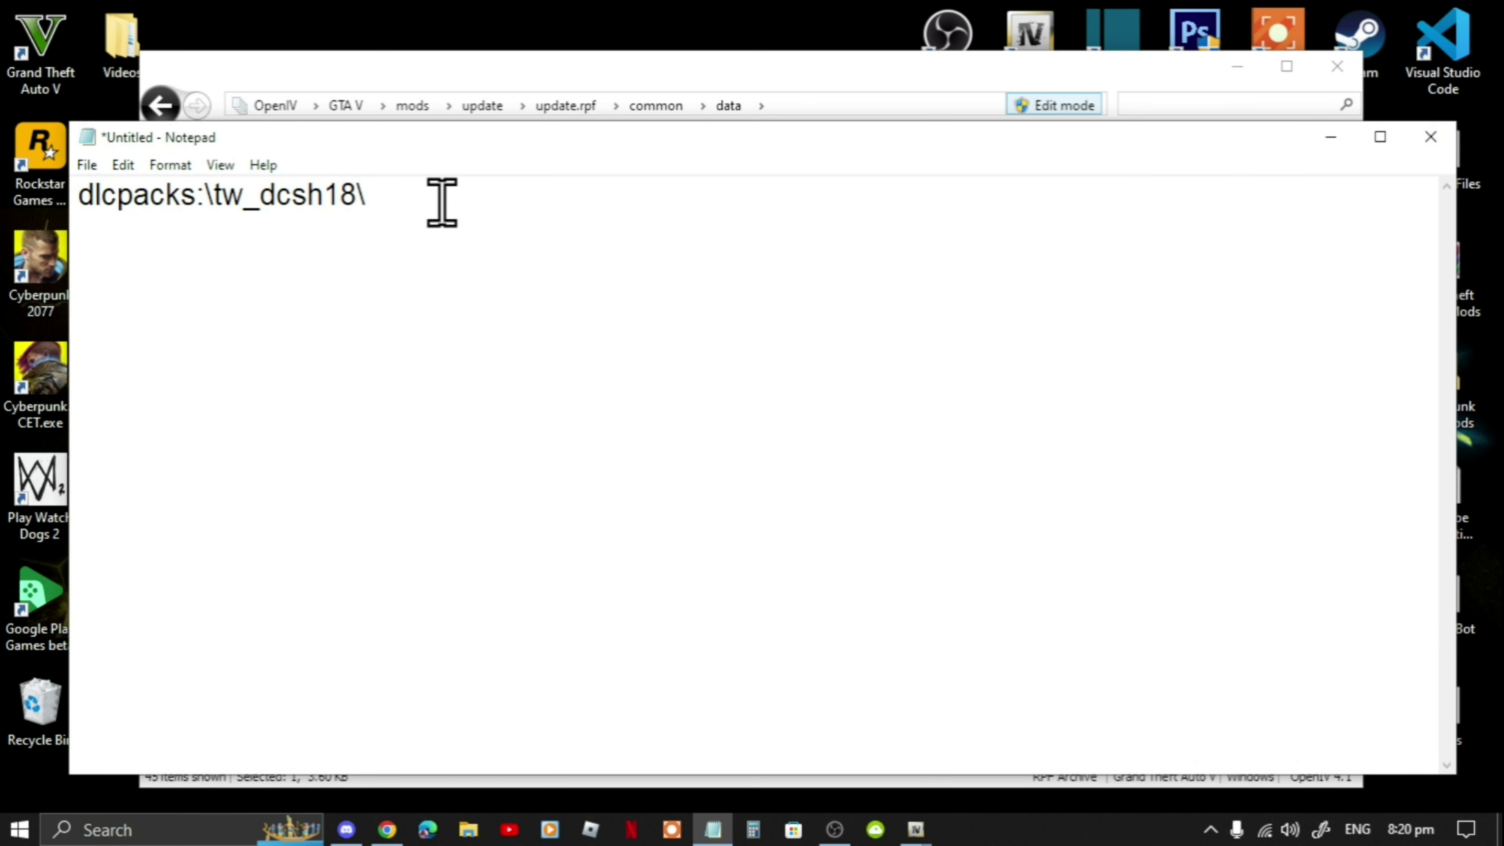
Paste the mp2024_01_g9ec Item line below the path in Notepad, then copy the tw_dcsh18 path.
key(Return)
key(Return)
key(Return)
text(<Item>dlcpacks:/mp2024_01_g9ec/</Item>)
drag(477, 189, 70, 201)
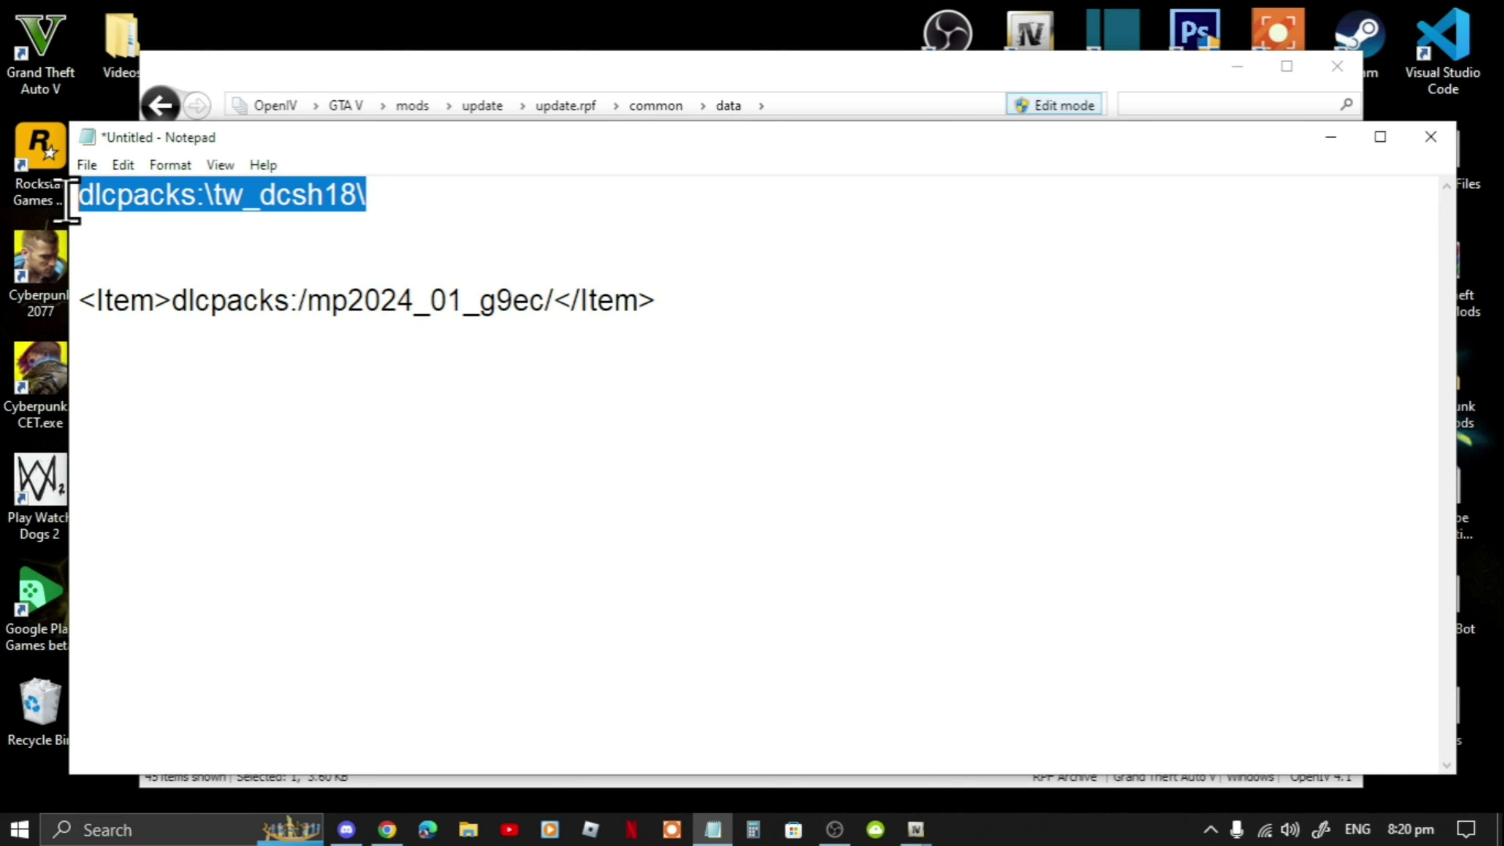
right_click(184, 192)
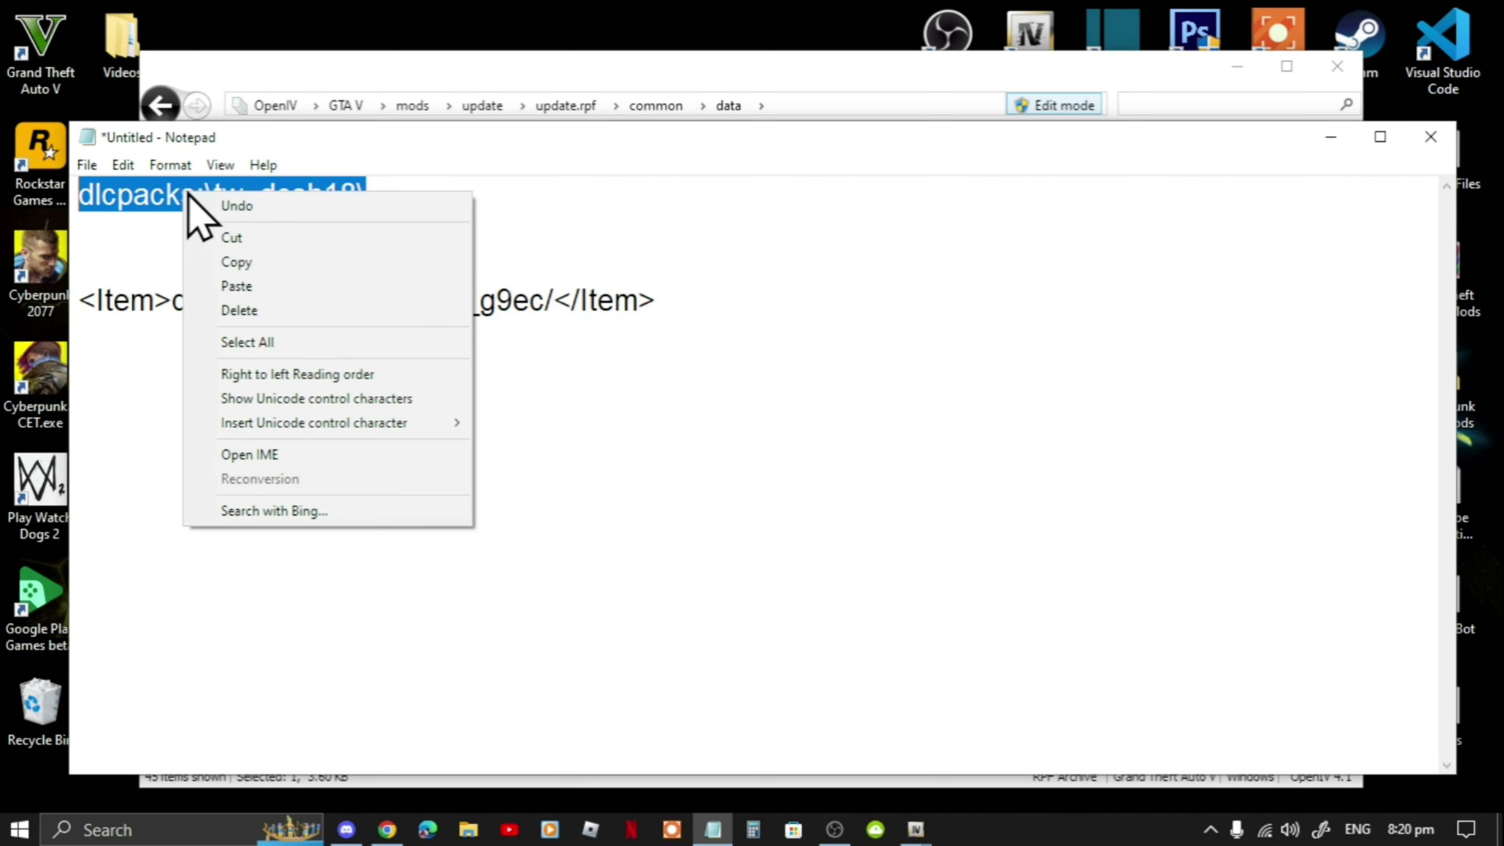
click(230, 268)
Replace the old path so the line reads <Item>dlcpacks:\tw_dcsh18\</Item>, and copy it.
click(711, 313)
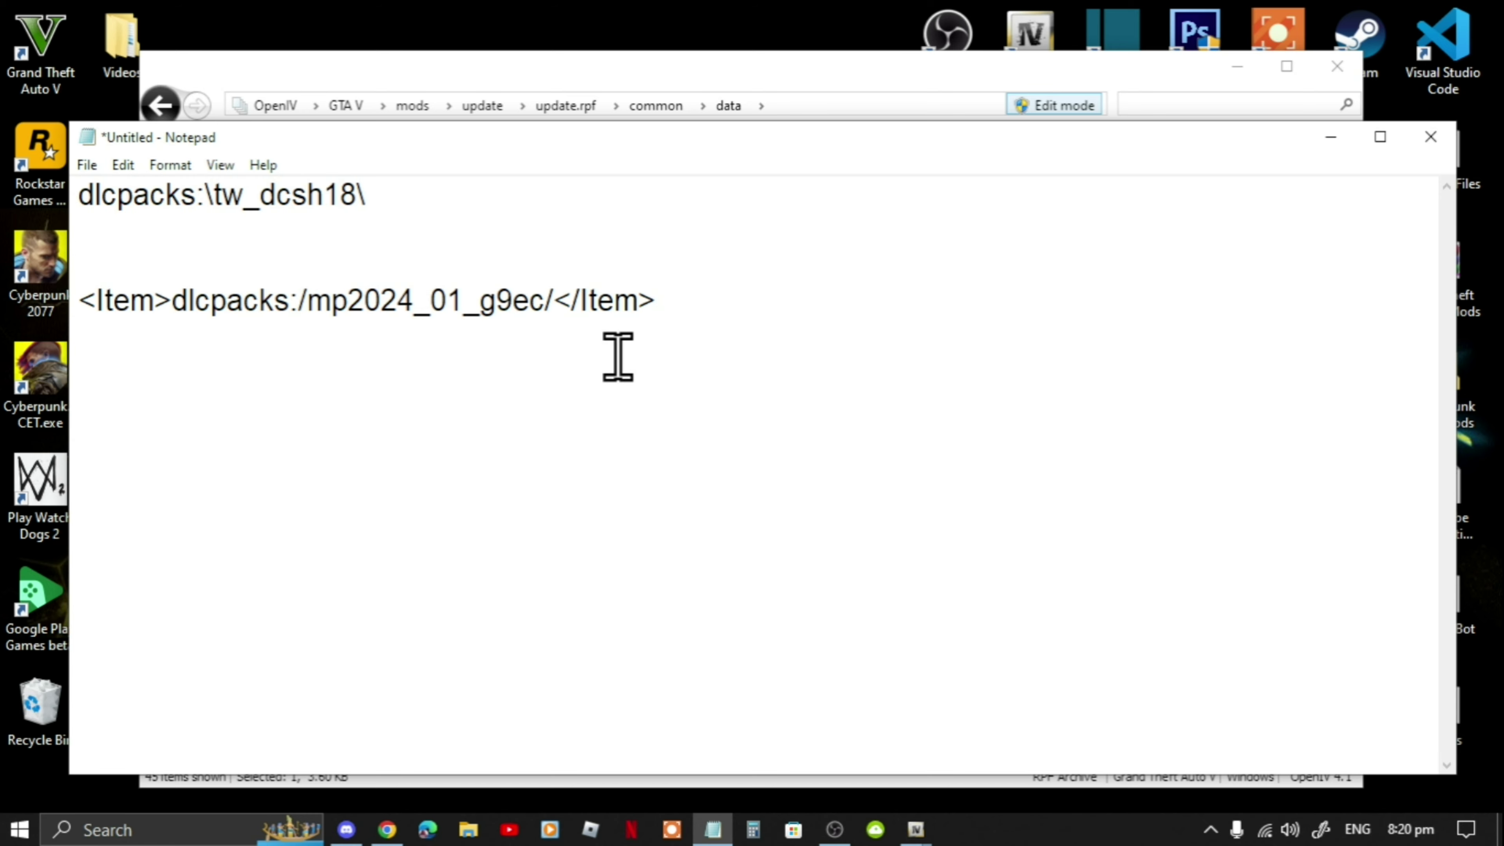
key(Left)
key(Left)
key(Left)
key(Left)
key(Left)
key(Left)
key(Left)
key(BackSpace)
key(BackSpace)
key(BackSpace)
key(BackSpace)
key(BackSpace)
key(BackSpace)
key(BackSpace)
key(BackSpace)
key(BackSpace)
key(BackSpace)
key(BackSpace)
key(BackSpace)
key(BackSpace)
key(BackSpace)
key(BackSpace)
key(BackSpace)
key(BackSpace)
key(BackSpace)
key(BackSpace)
key(BackSpace)
key(BackSpace)
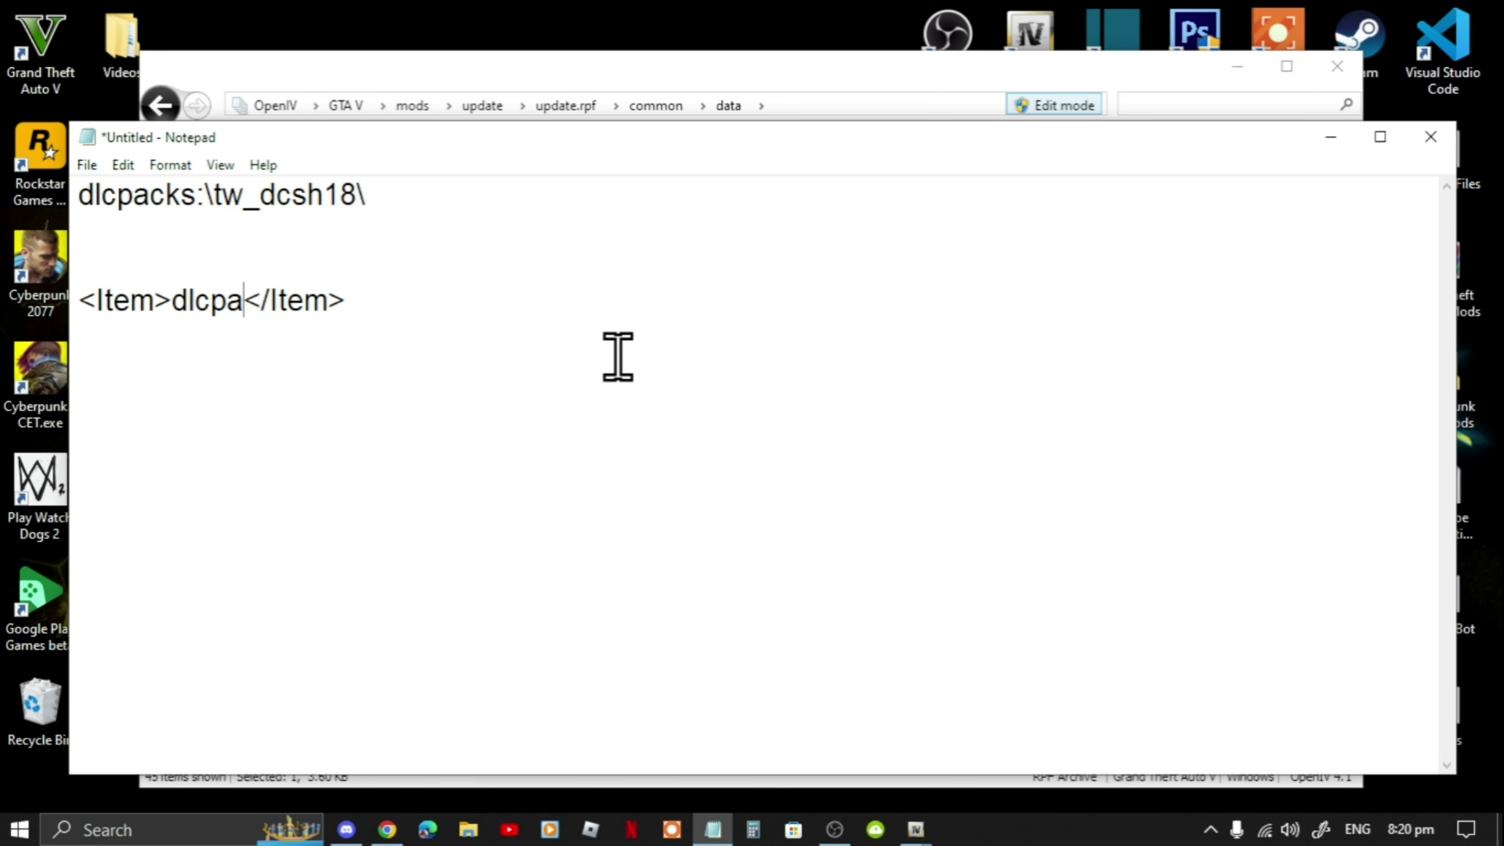
key(BackSpace)
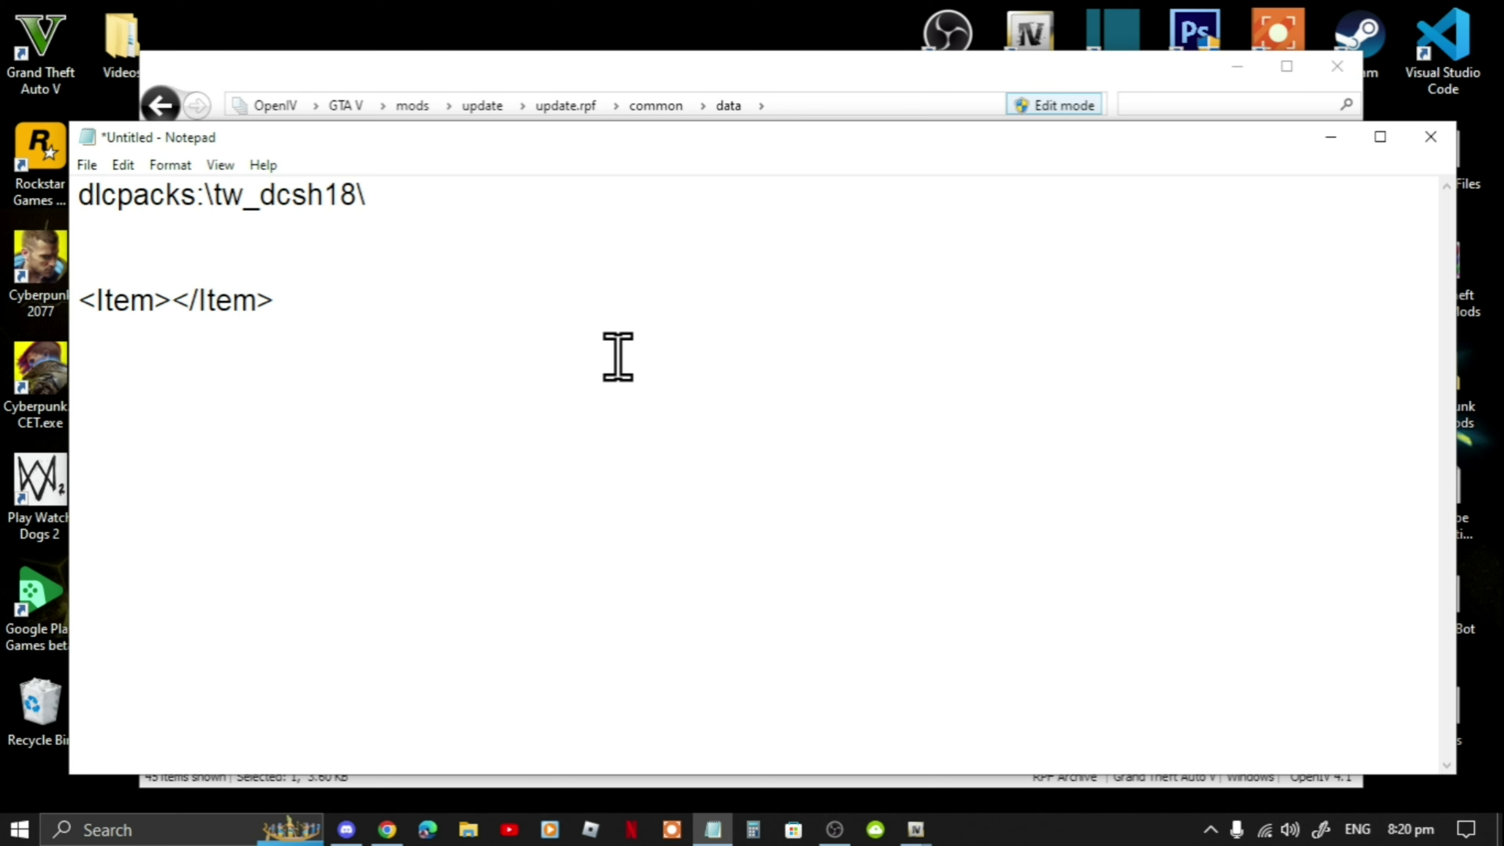
key(ctrl+v)
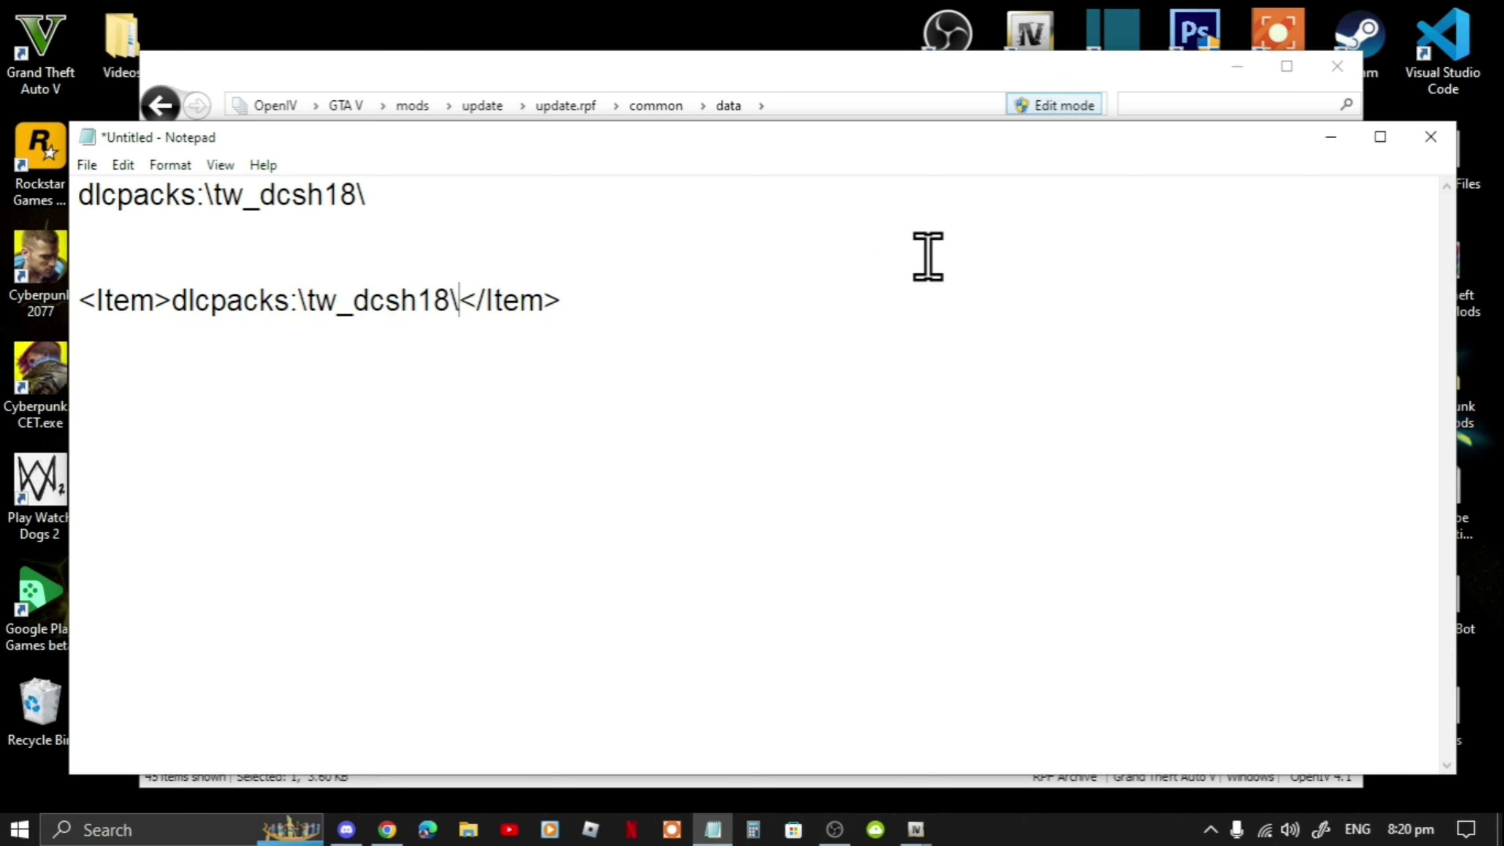
drag(560, 309, 74, 296)
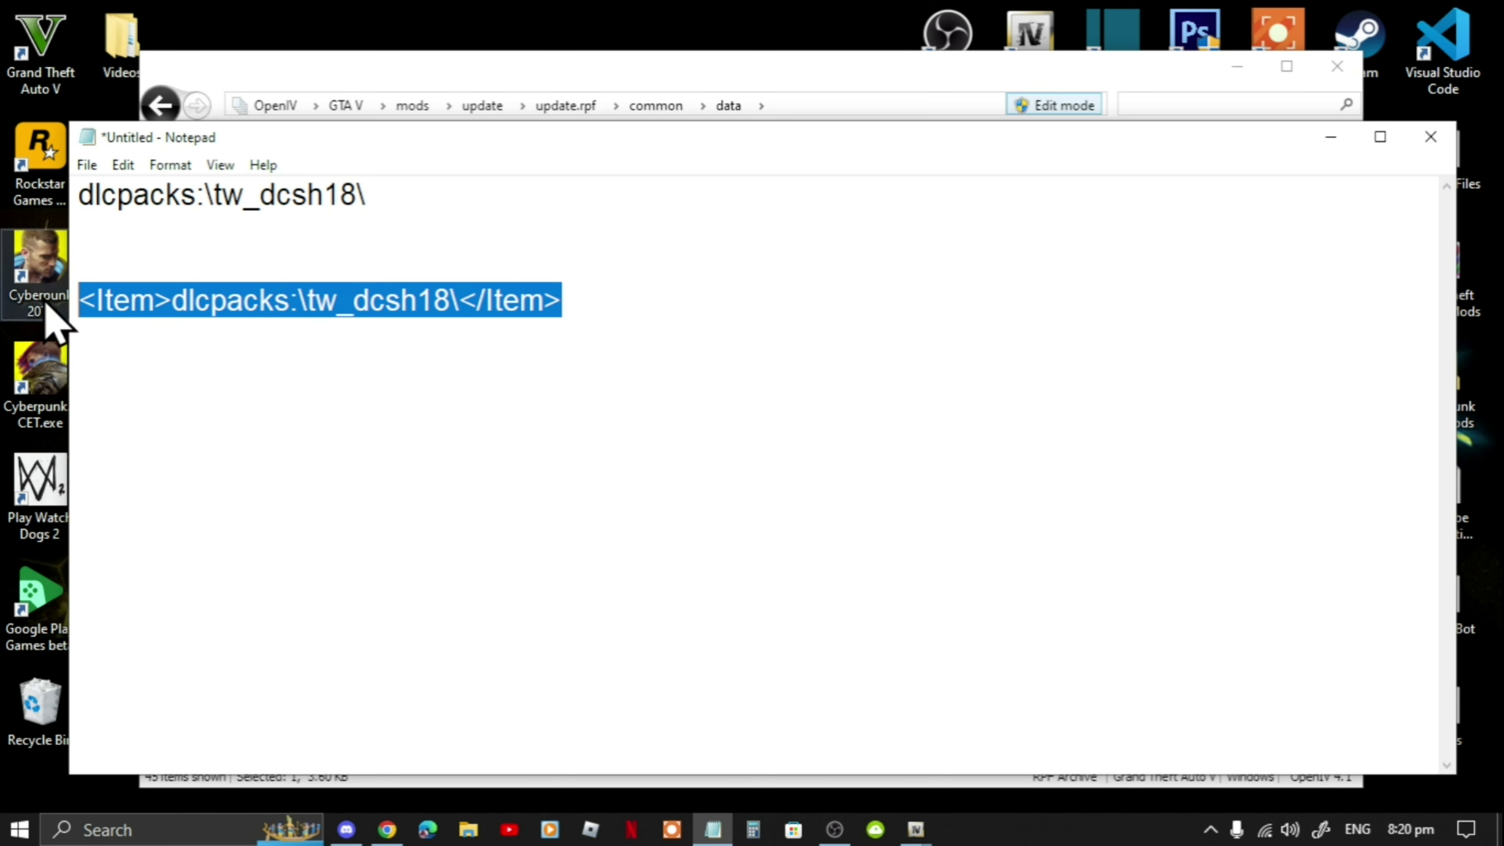
right_click(225, 306)
click(284, 374)
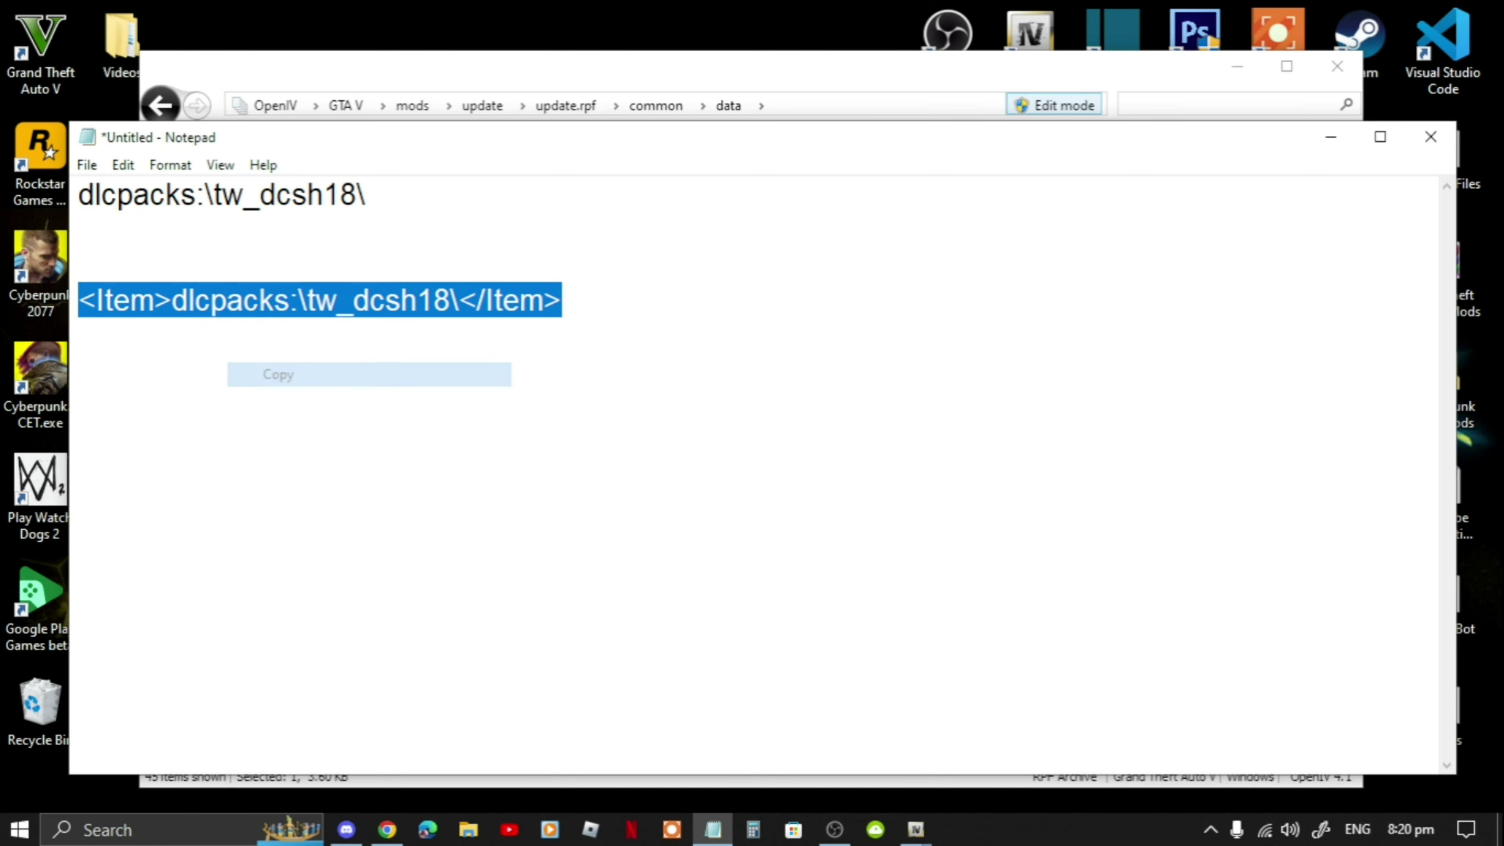
Append the tw_dcsh18 Item line to dlclist.xml, save, exit edit mode and close OpenIV.
click(1333, 142)
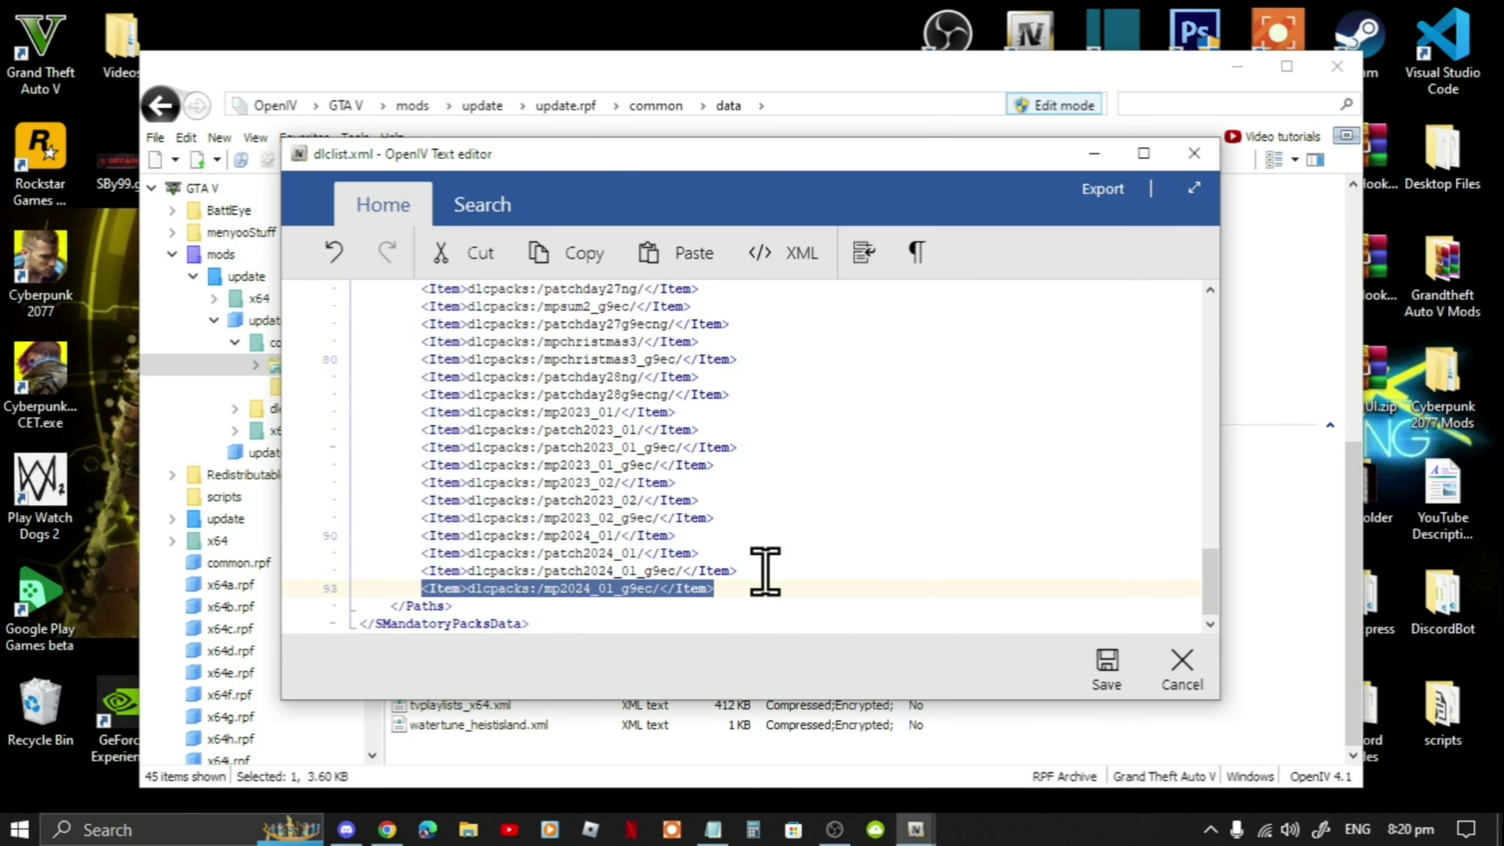
click(799, 589)
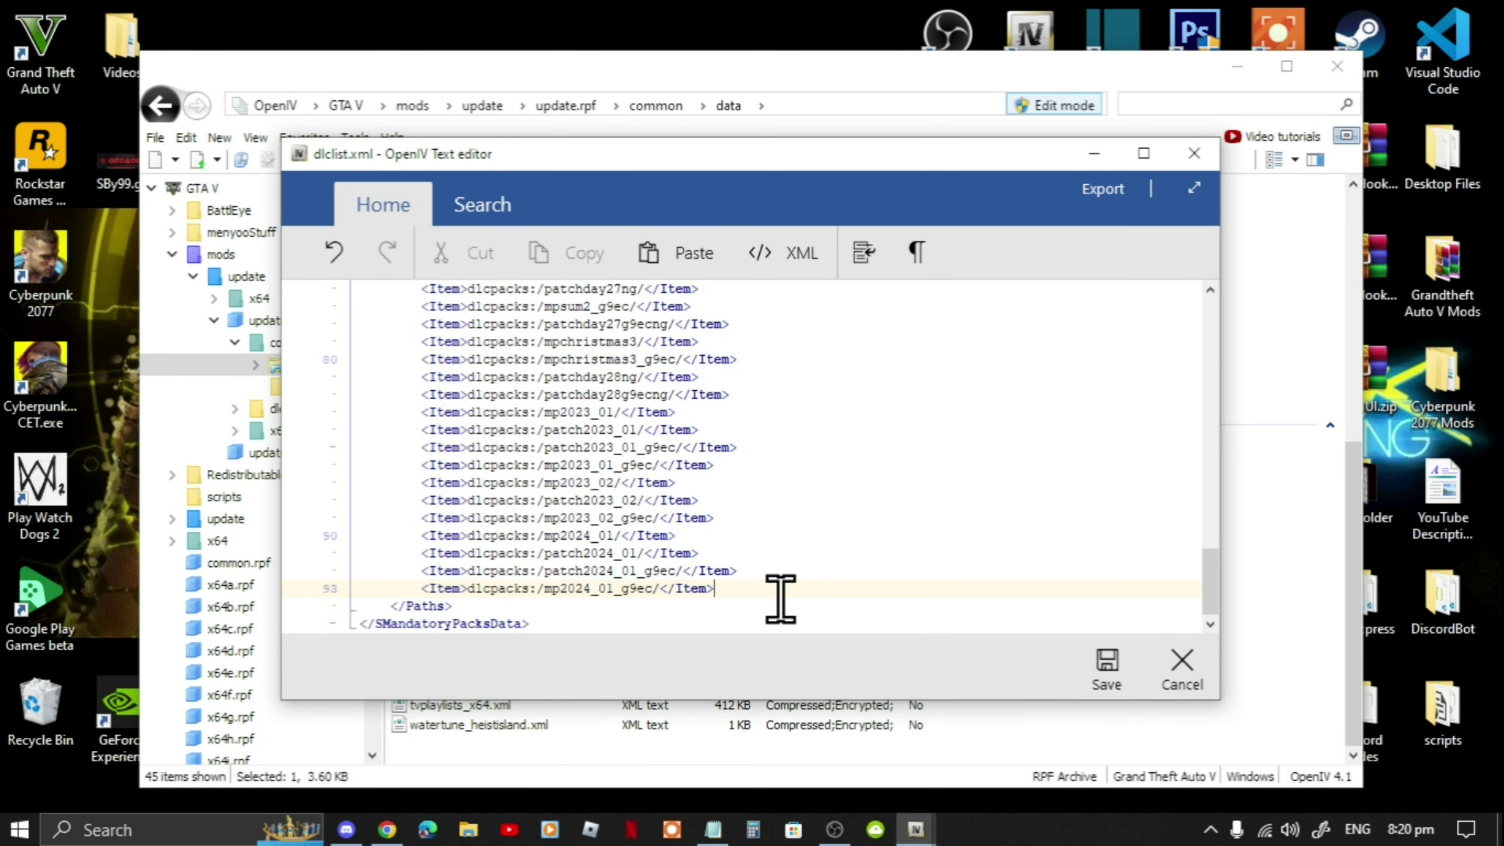
key(Return)
key(ctrl+v)
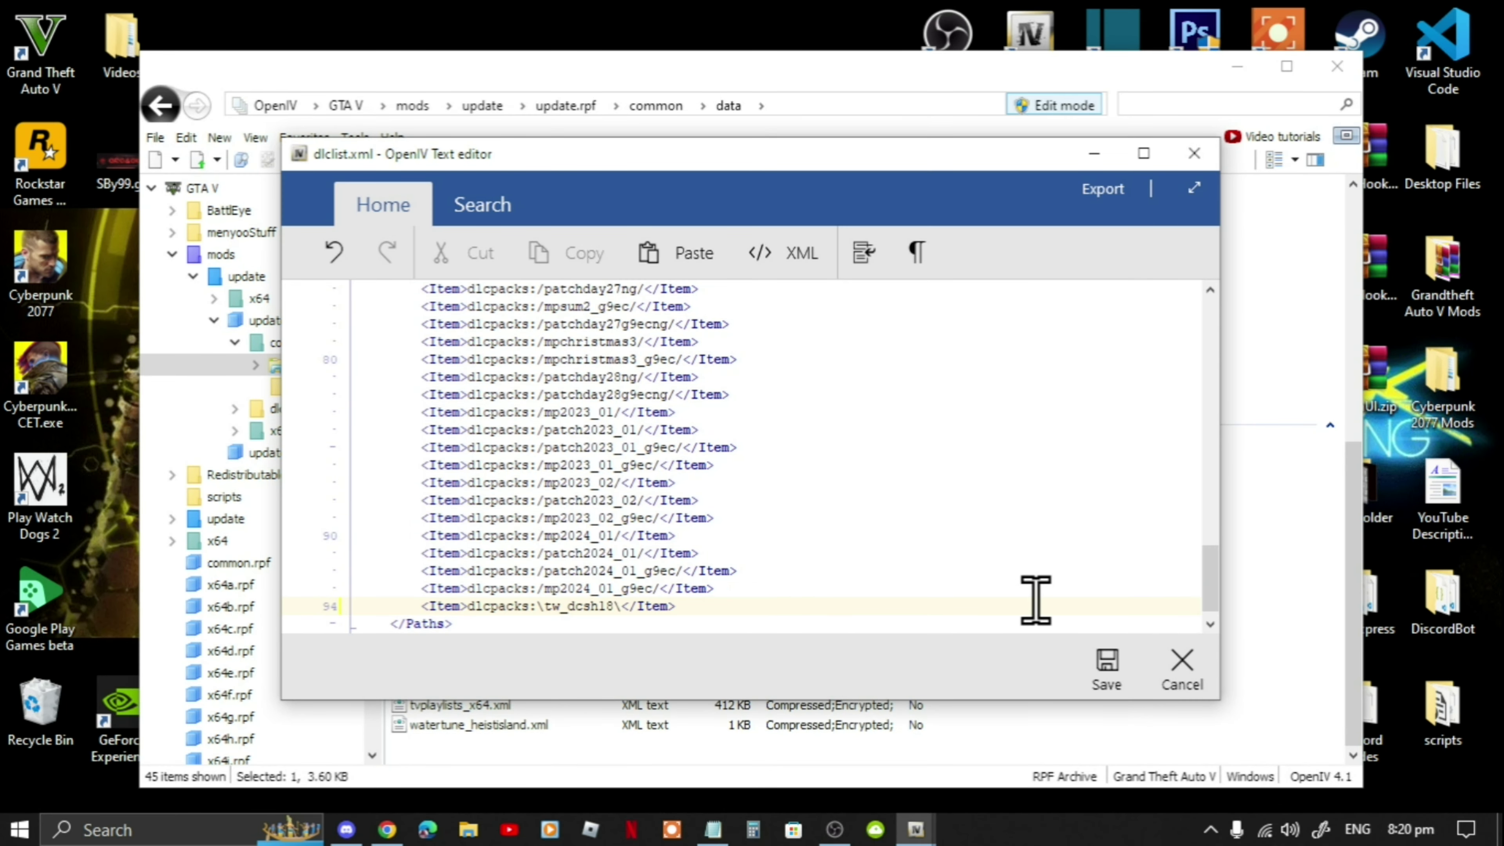
click(1106, 669)
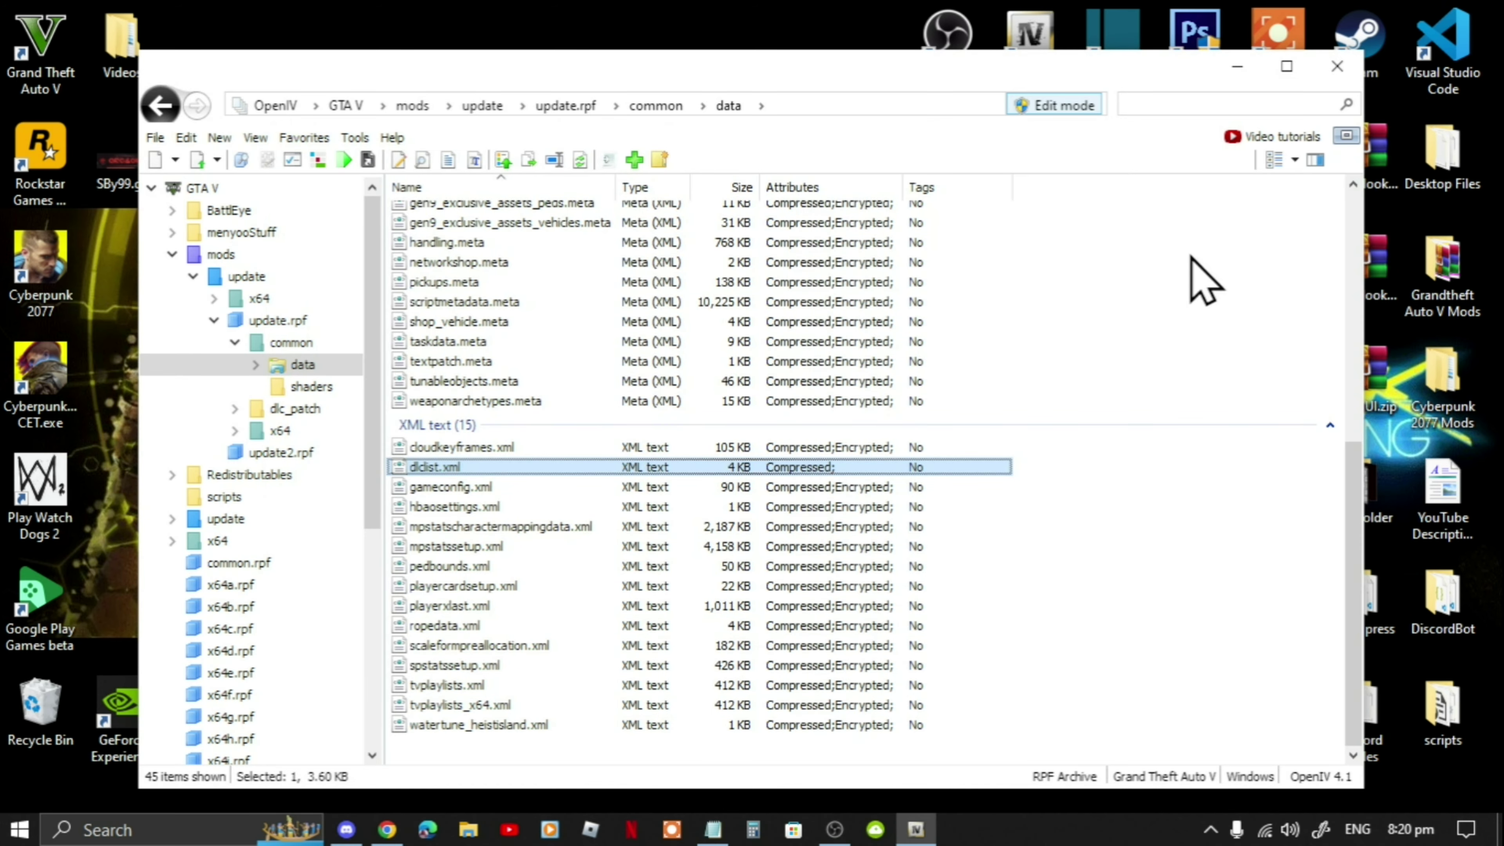
click(1038, 99)
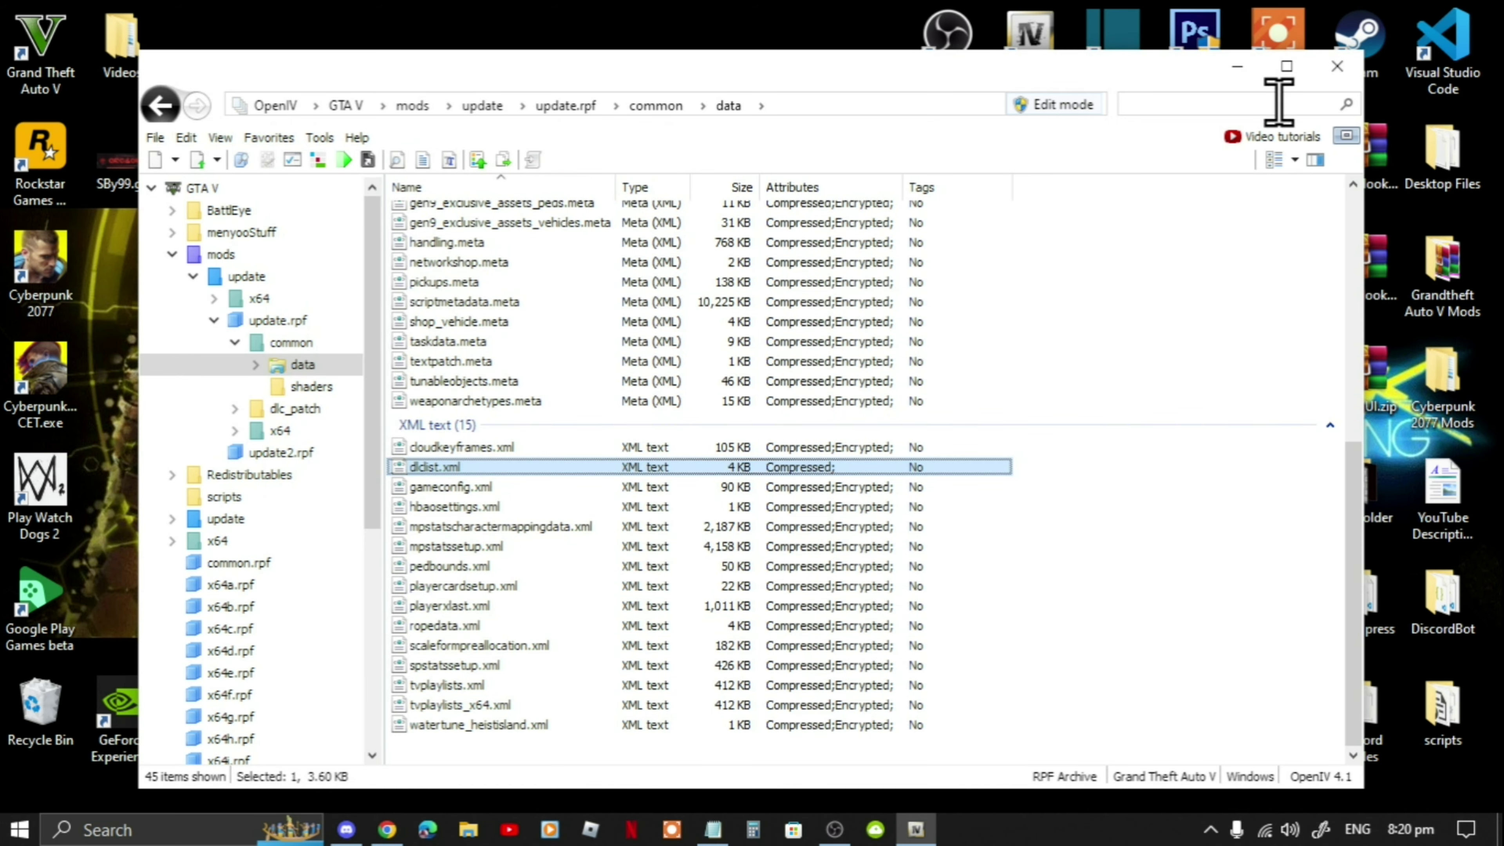
click(1329, 76)
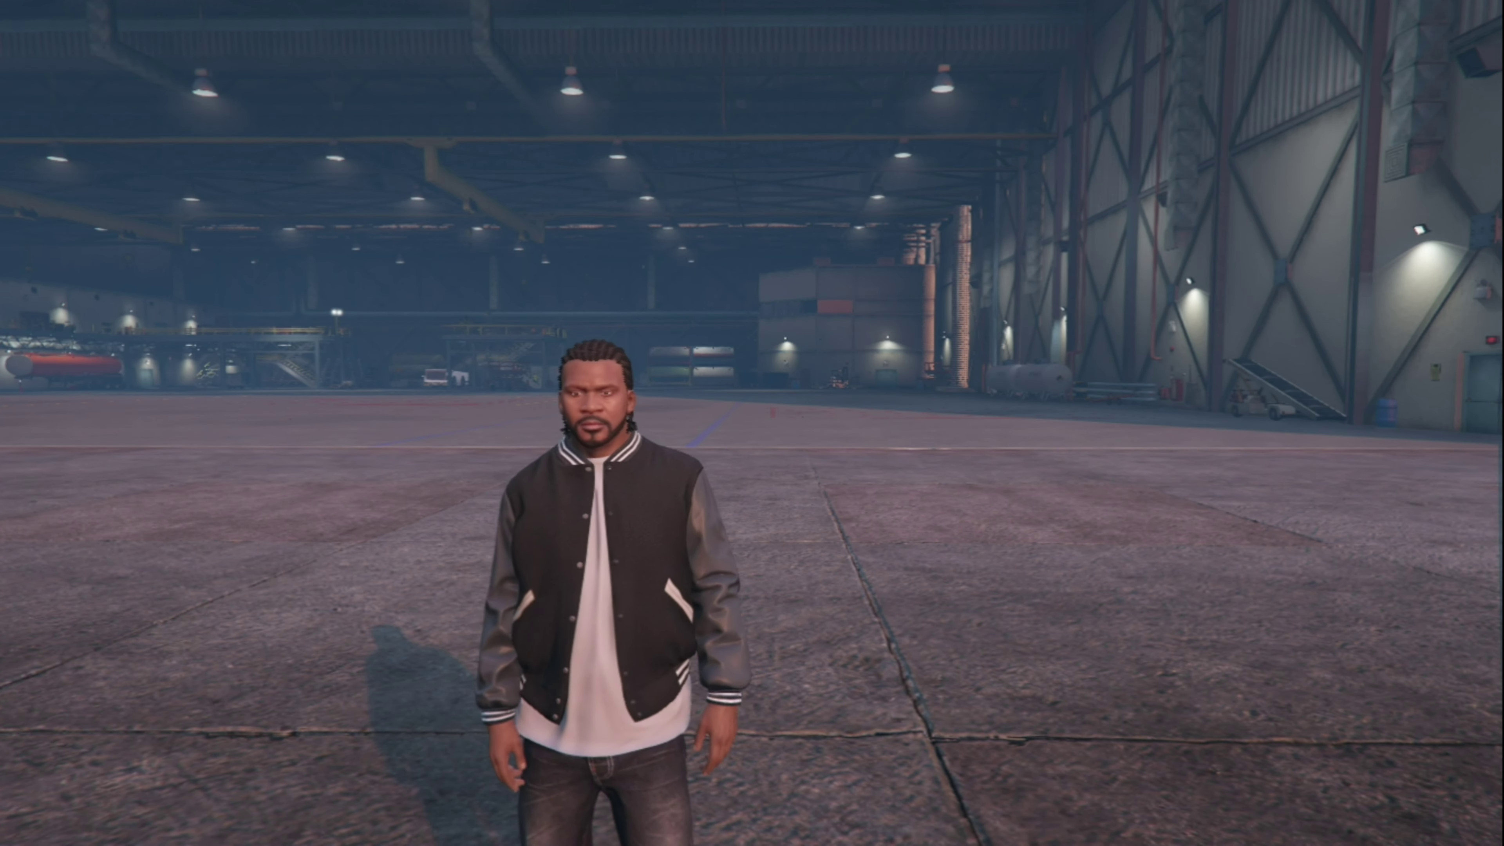
Once loaded into the hangar, press F4 to show the trainer's Main Menu.
key(F4)
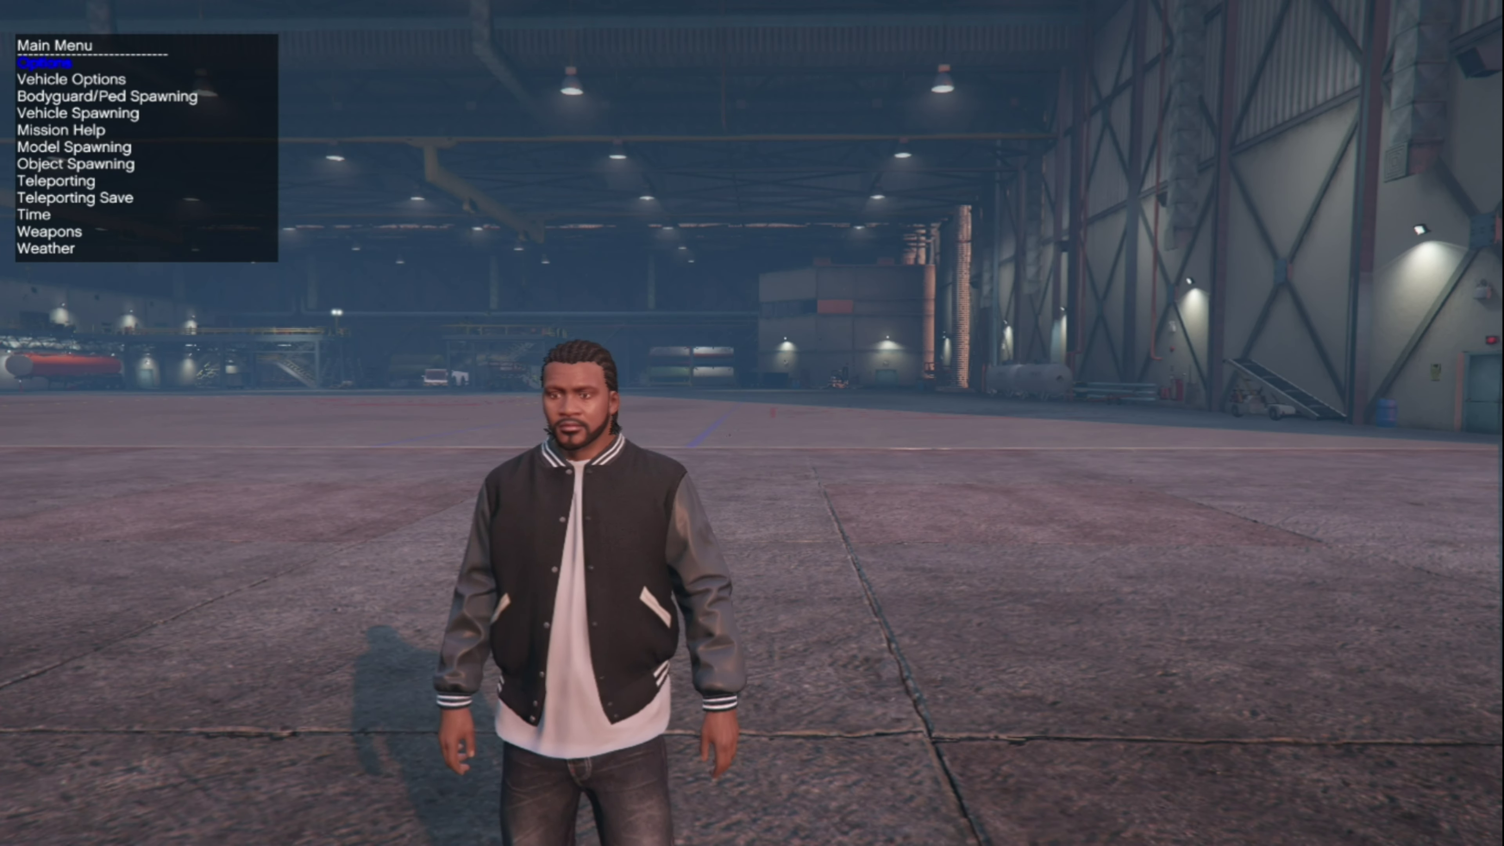
Spawn the purple tw_dcsh18 from the trainer's Vehicle Spawning > Added Vehicles Menu.
key(Down)
key(Down)
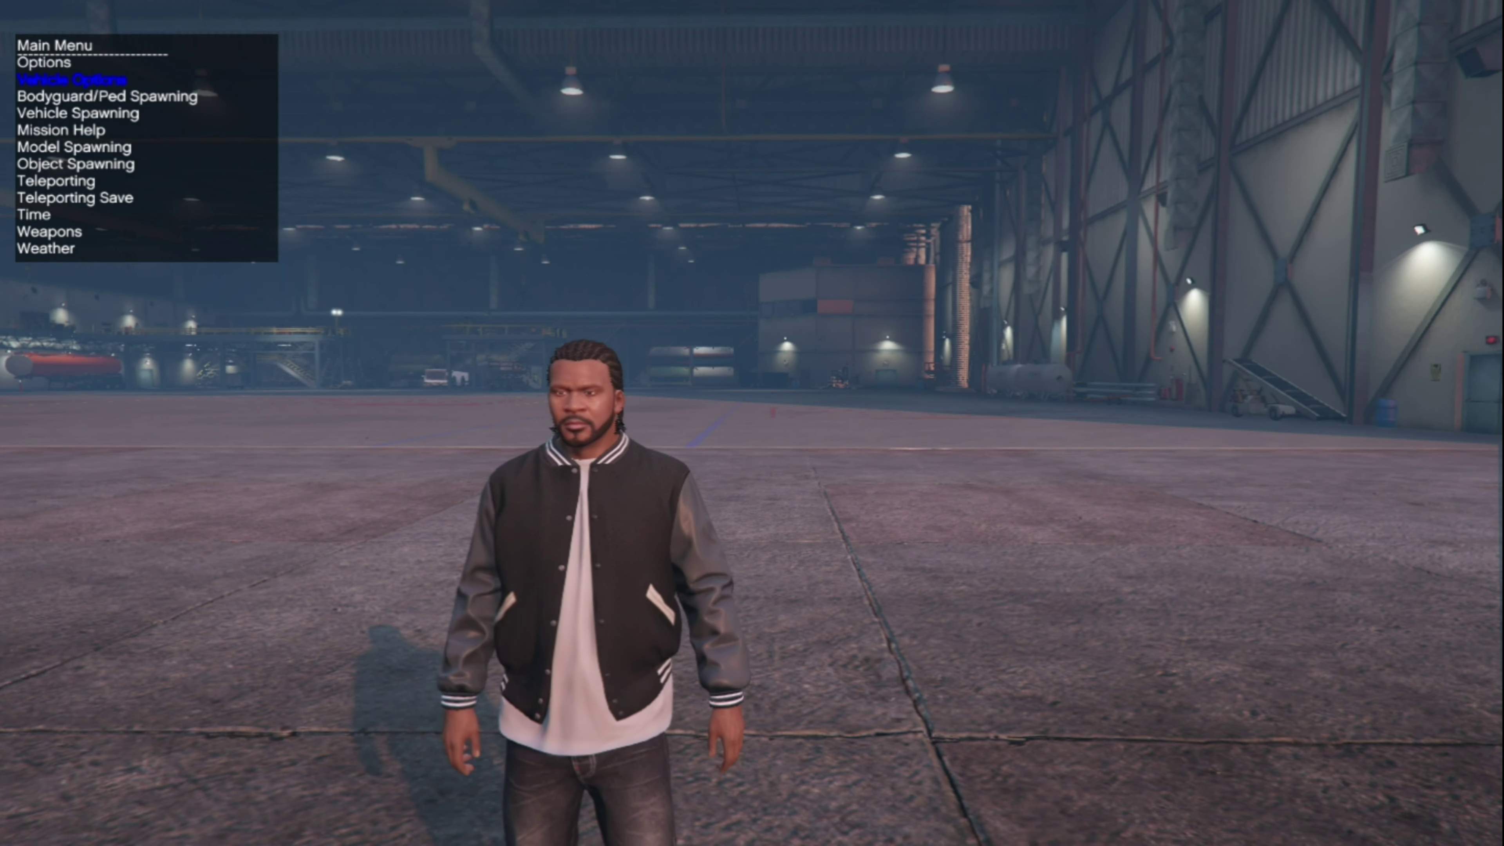
key(Down)
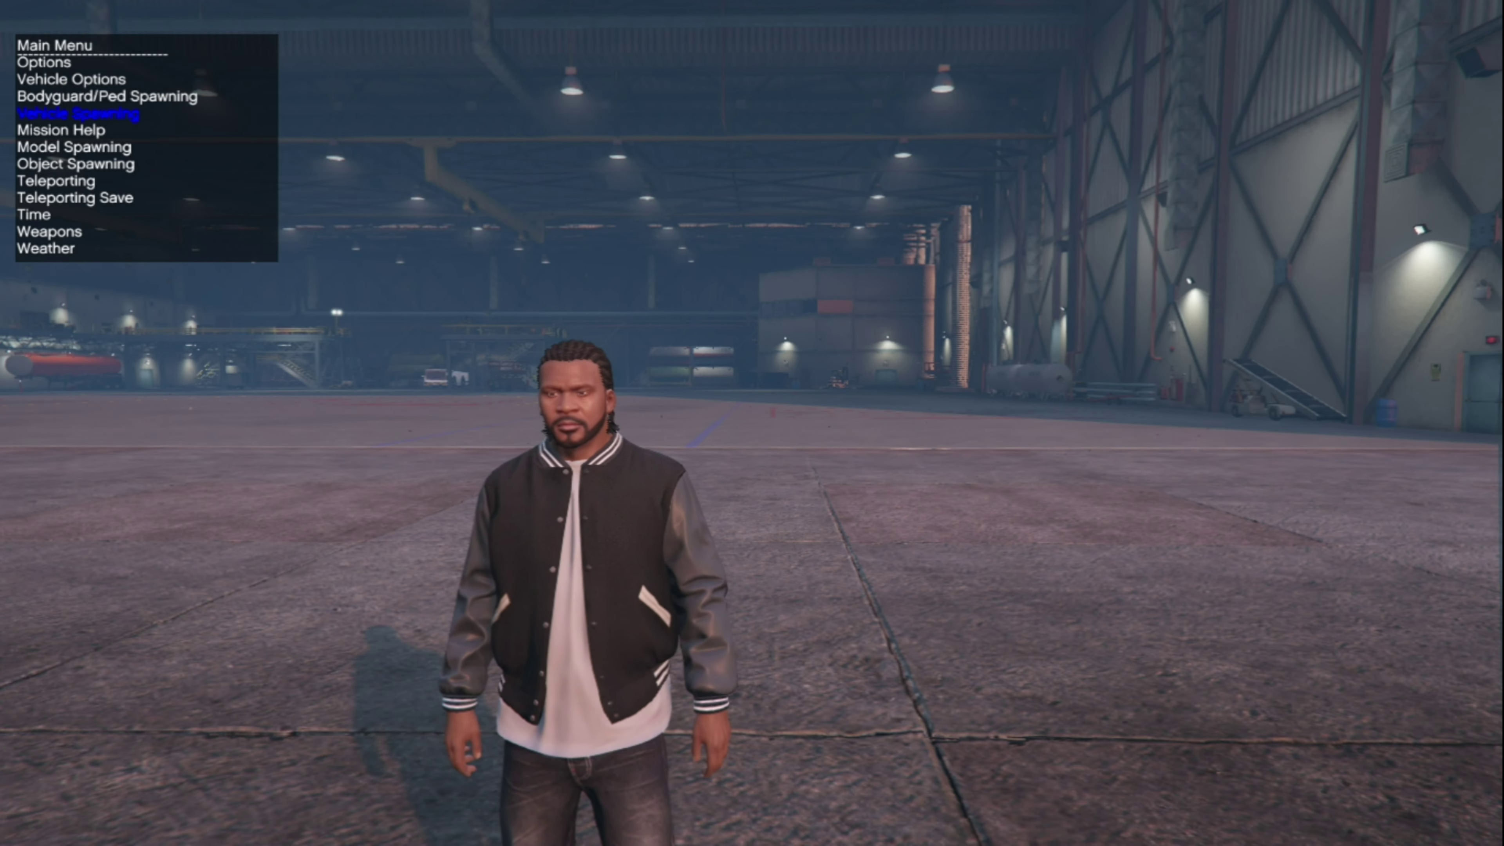
key(Return)
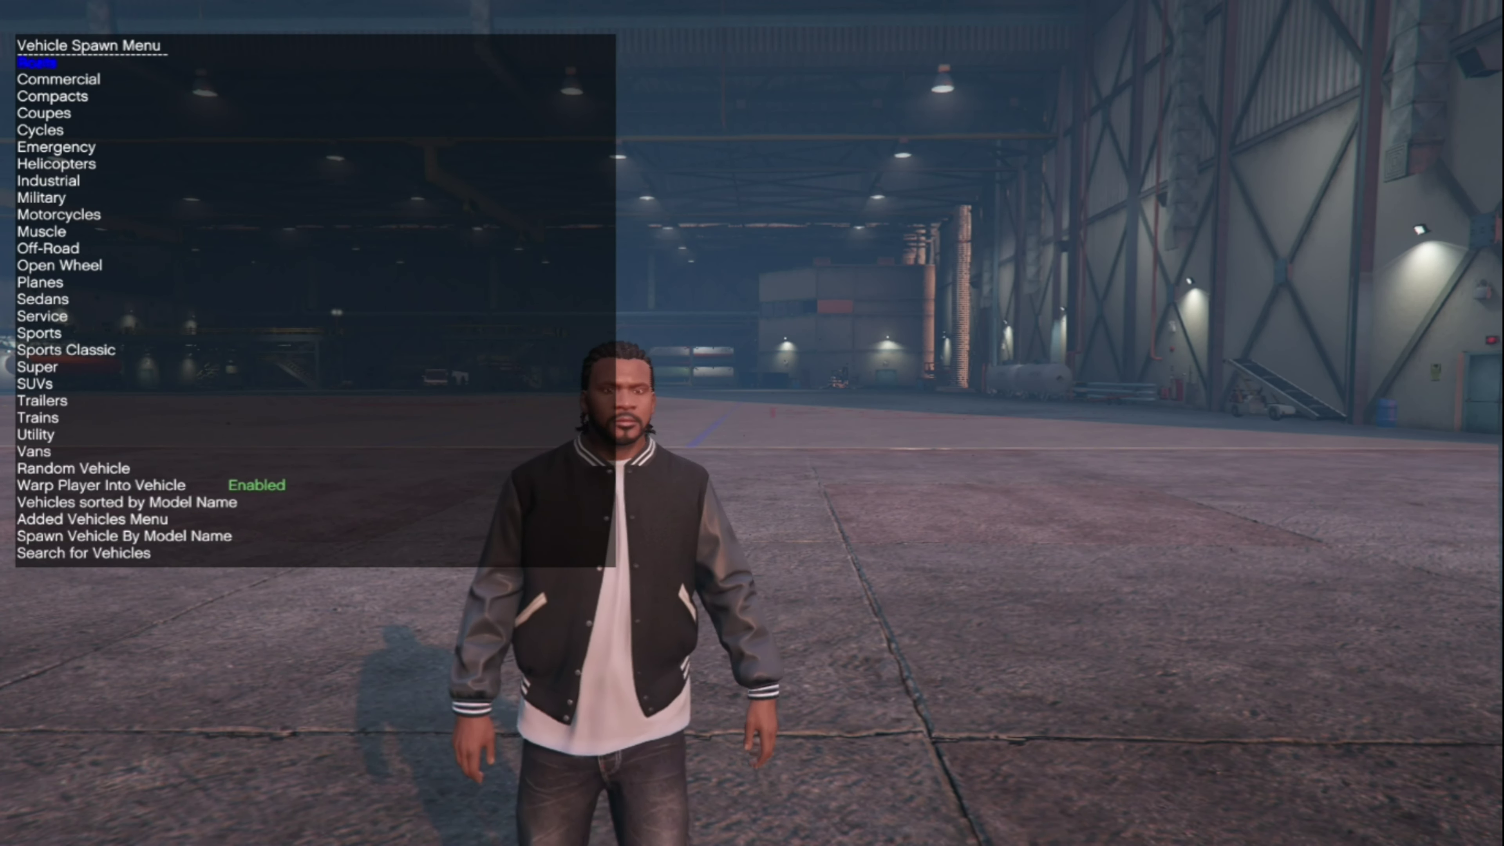
key(Up)
key(Up)
key(Up)
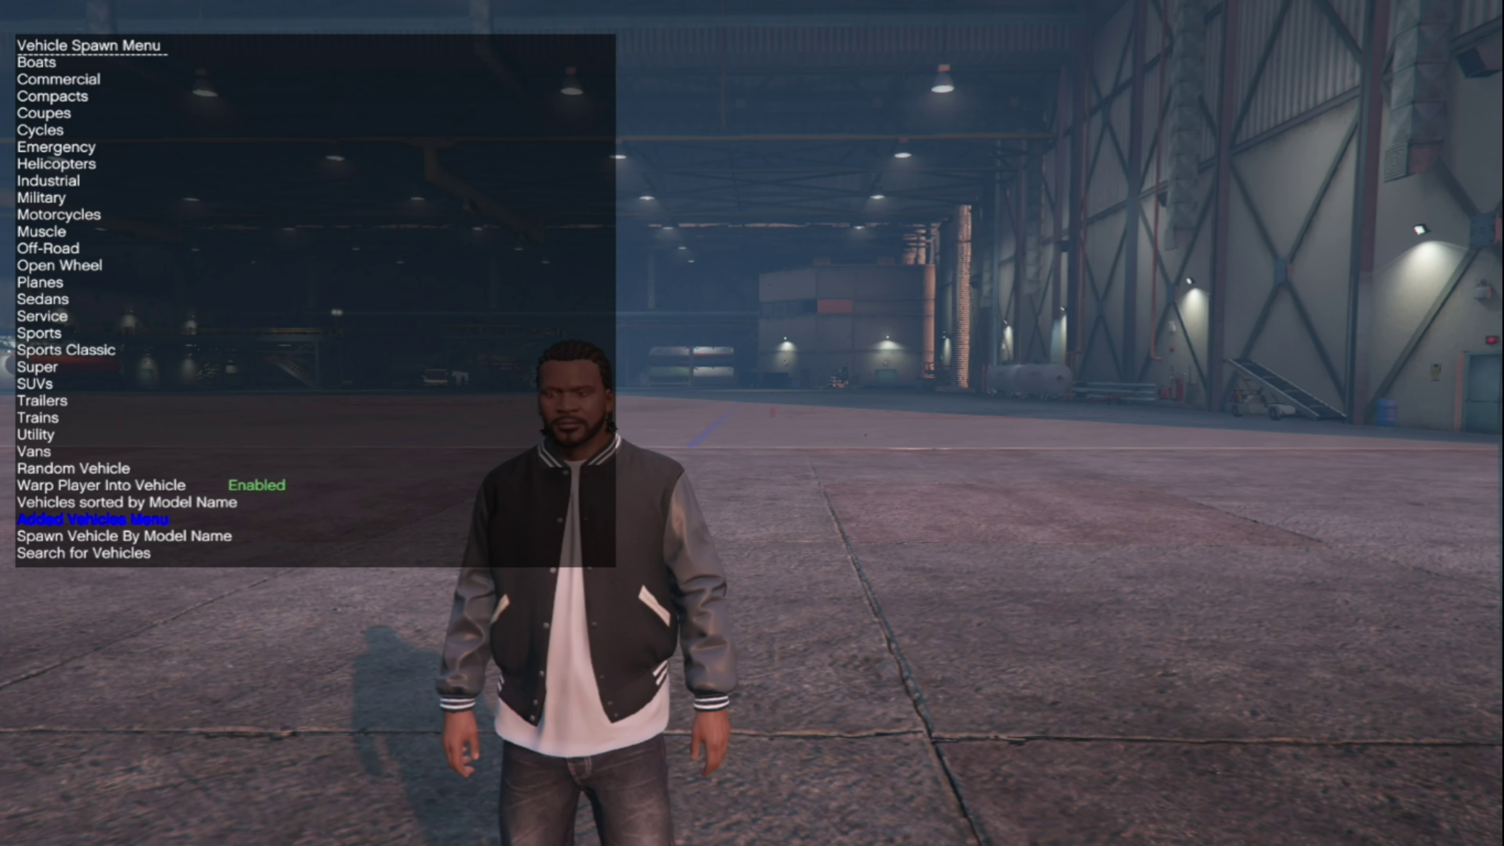
key(Return)
key(Down)
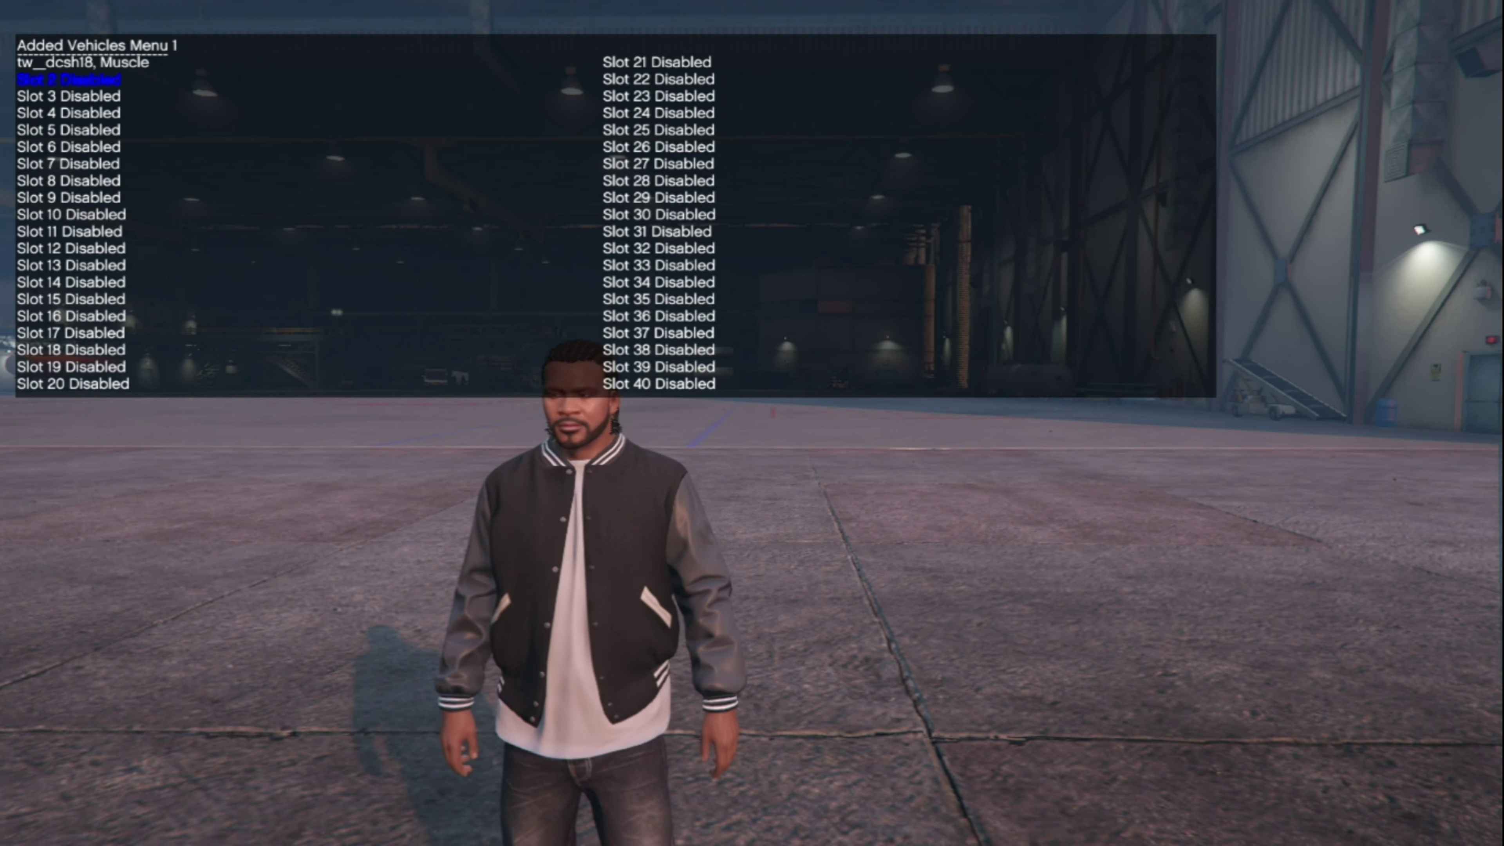
key(Up)
key(Return)
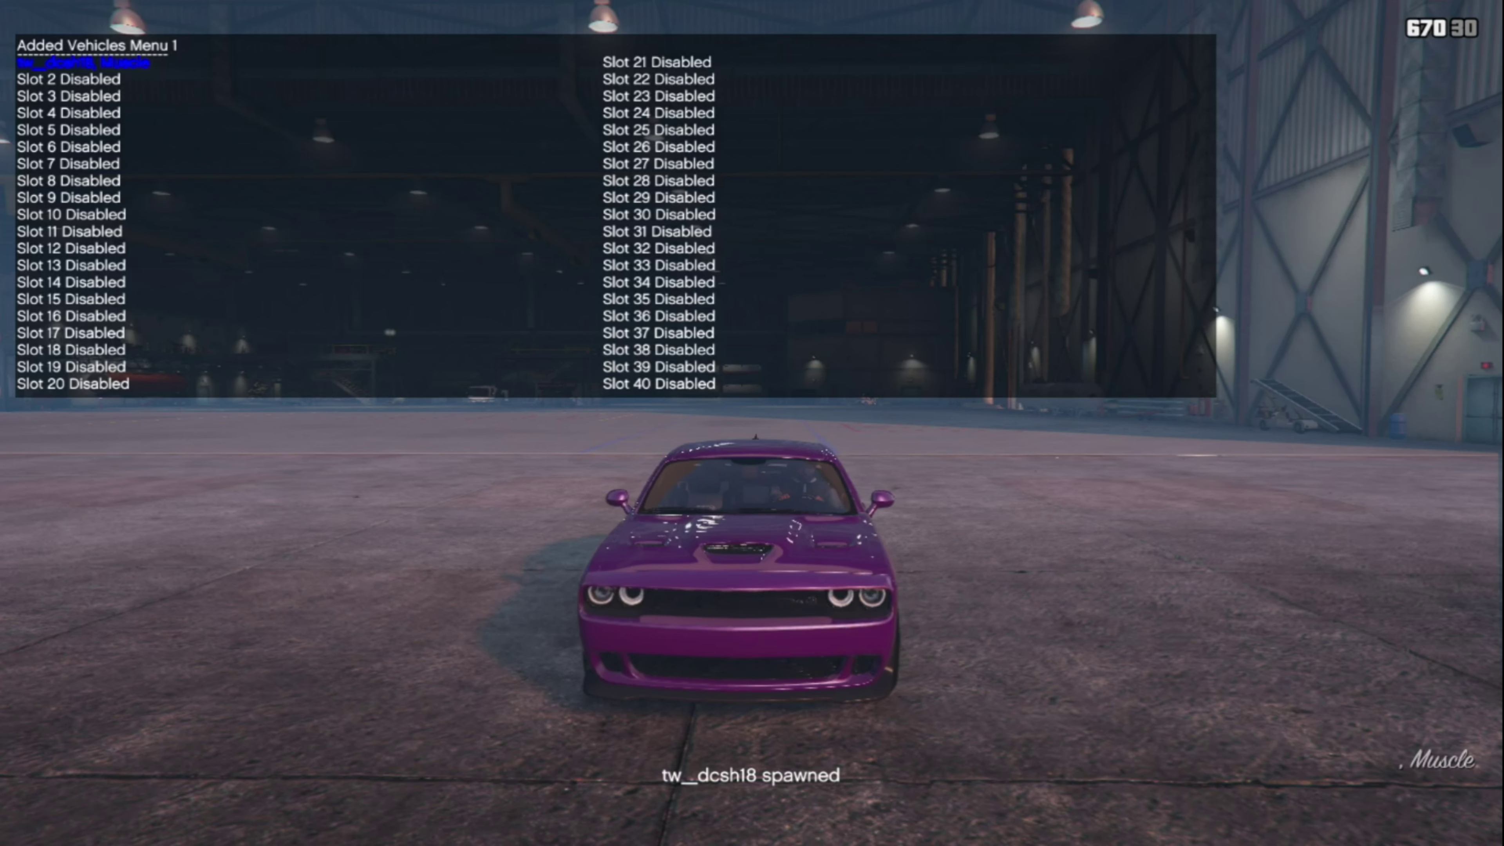
key(BackSpace)
key(BackSpace)
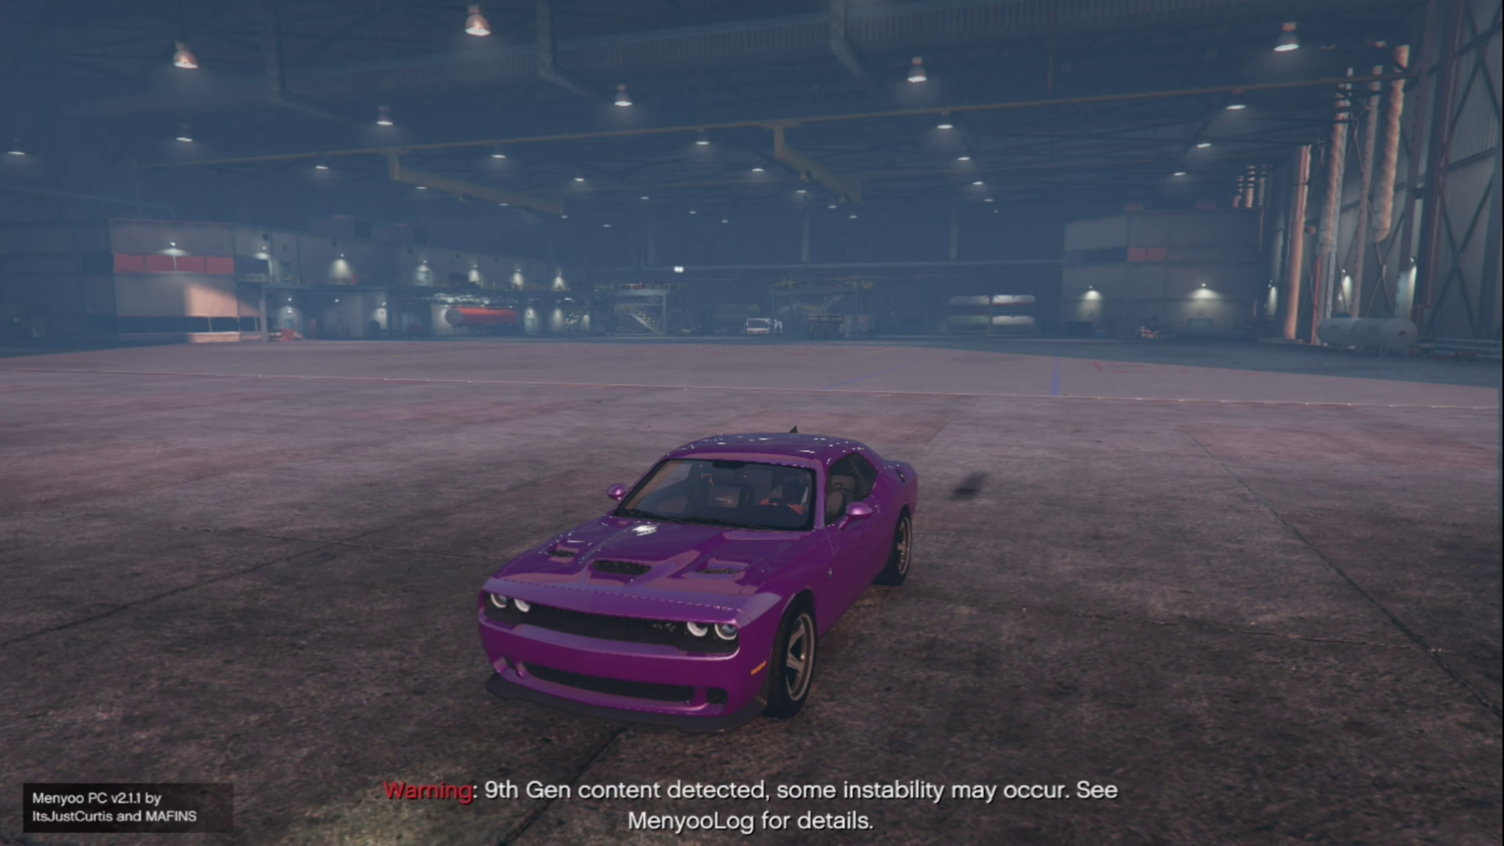
In Menyoo (F8), open Vehicle Options > Menyoo Customs for the purple Hellcat.
key(F8)
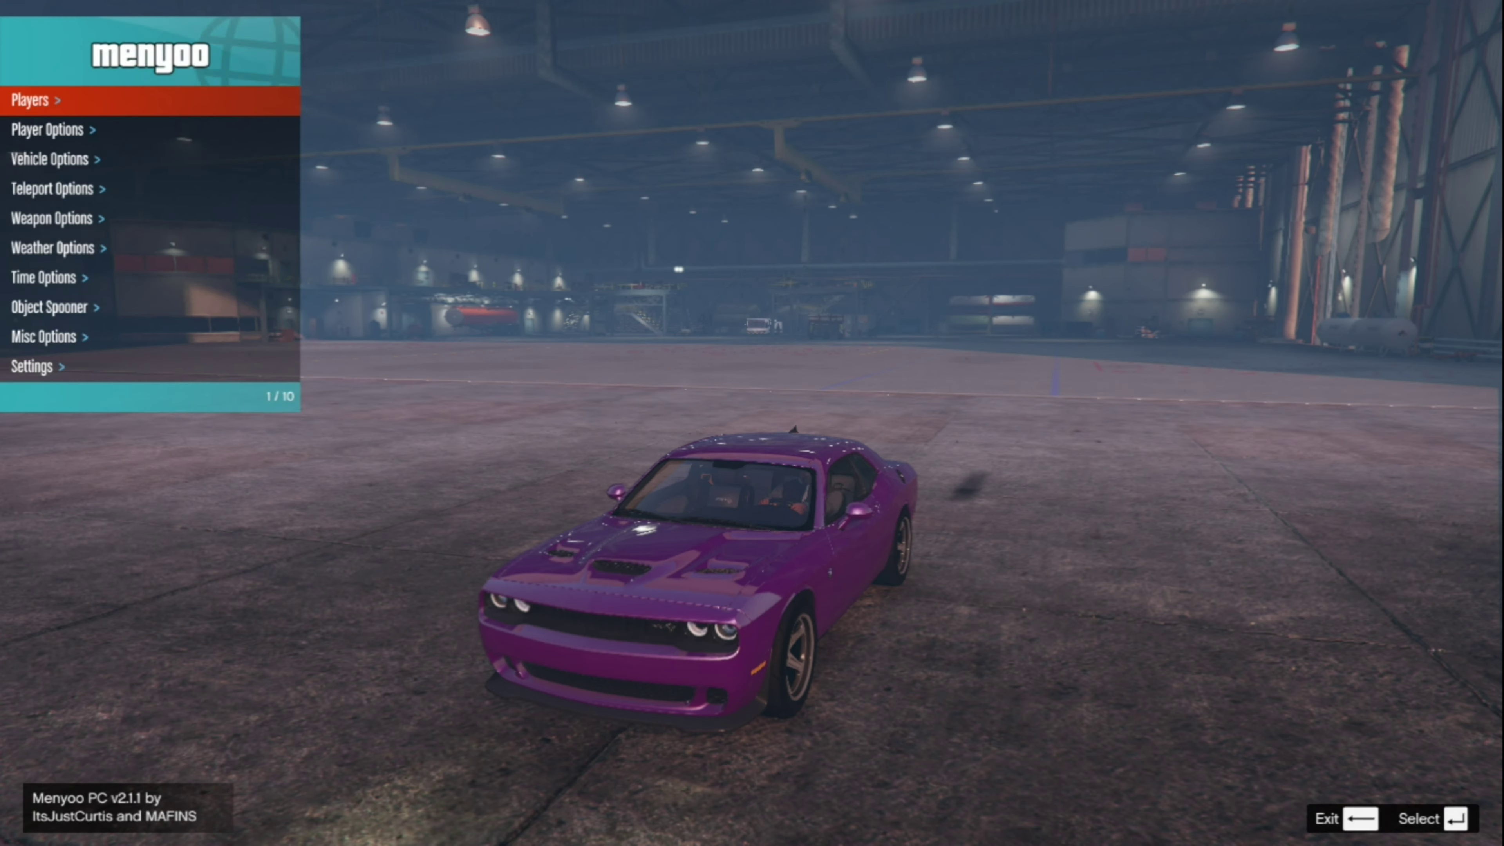
key(Down)
key(Down)
key(Down)
key(Up)
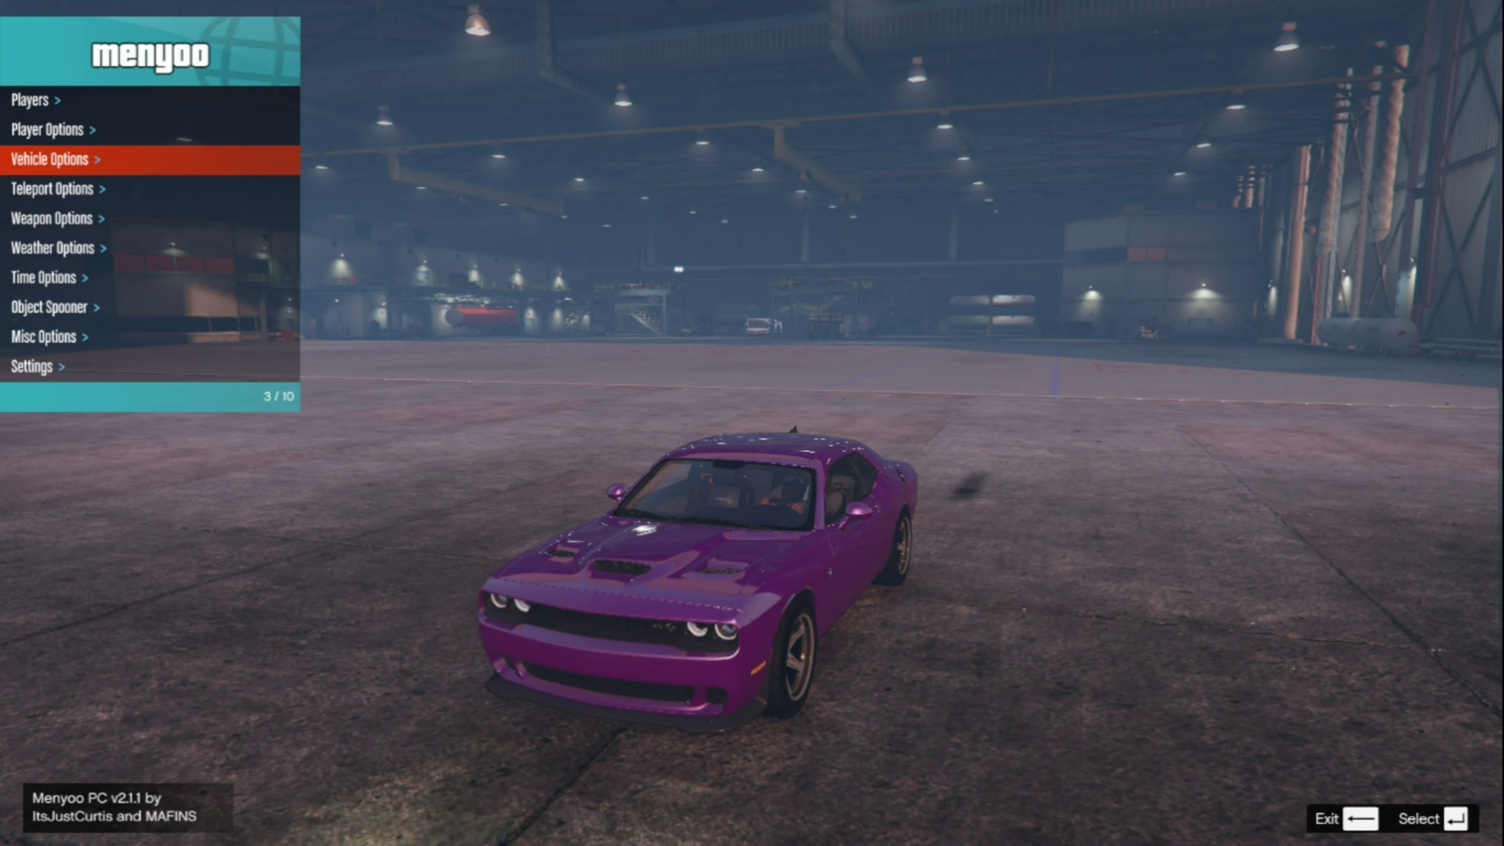
key(Return)
key(Down)
key(Down)
key(Down)
key(Down)
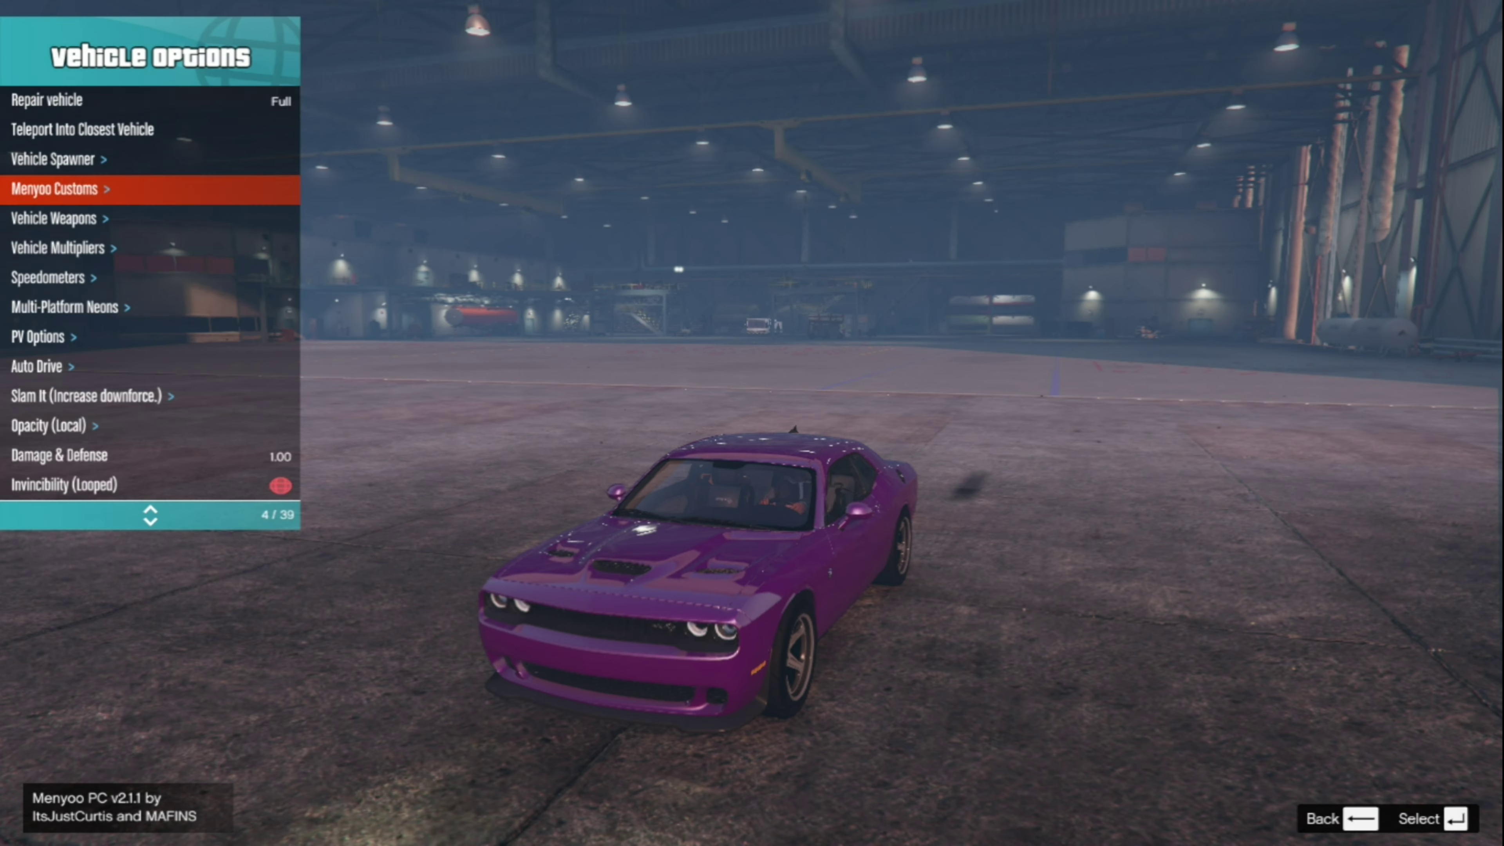
key(Up)
key(Return)
key(Up)
key(Up)
key(Up)
key(Up)
key(Up)
key(Up)
key(Up)
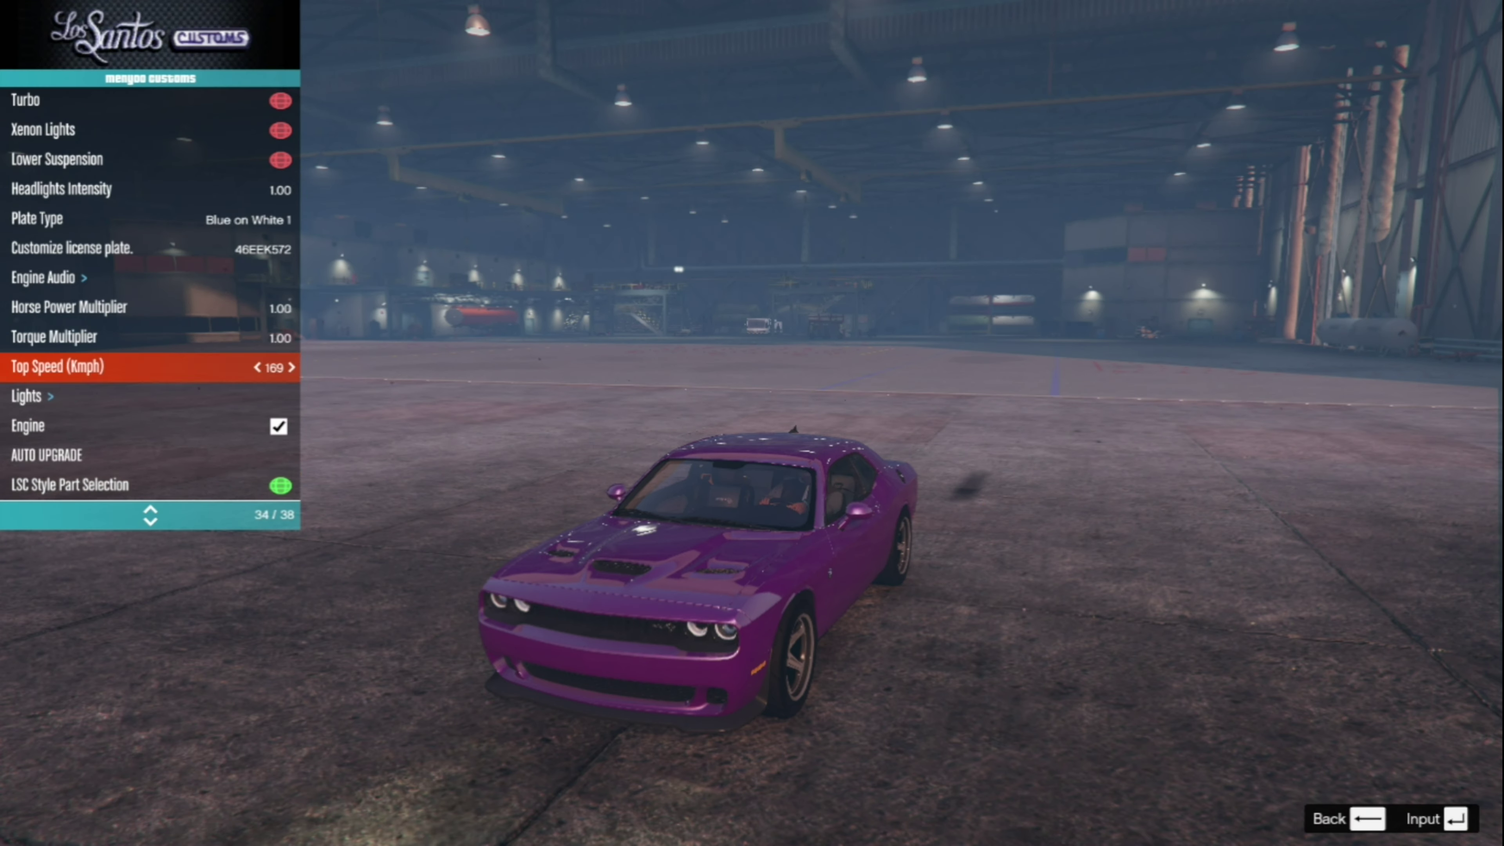